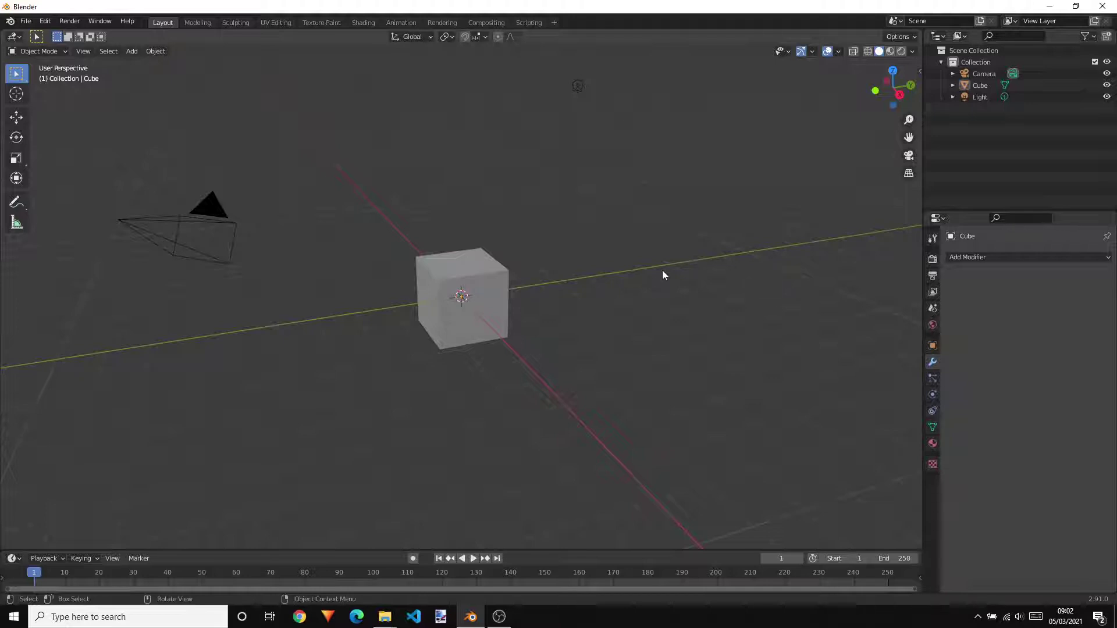
Step: Add a Subdivision Surface modifier to the cube
{"action": "scroll", "coordinate": [553, 303], "scroll_direction": "up", "scroll_amount": 1}
{"action": "left_click", "coordinate": [482, 272]}
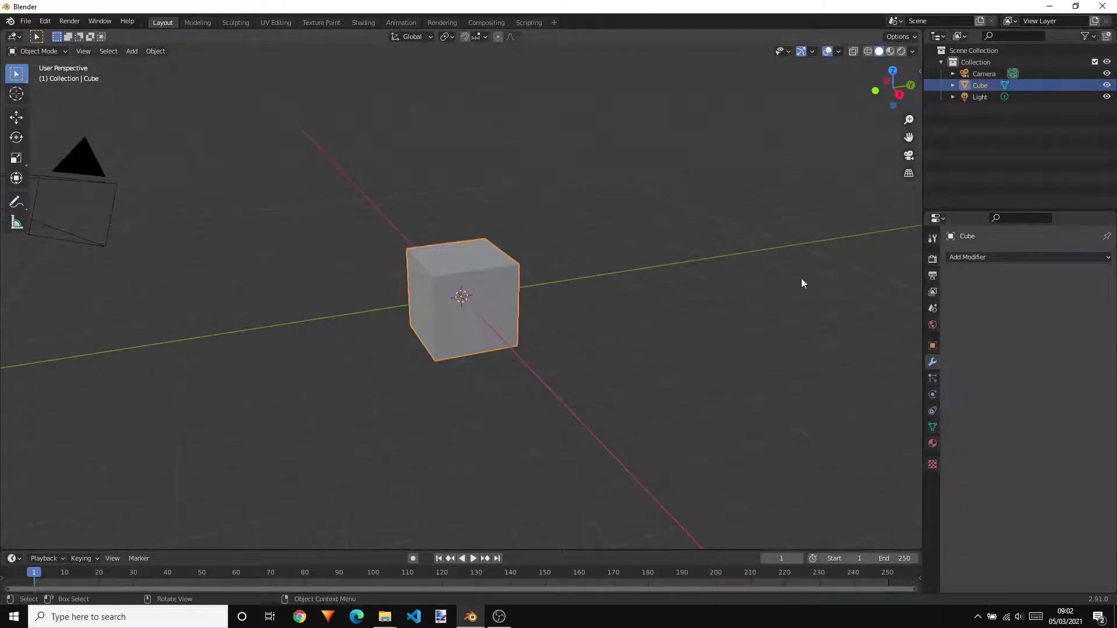
{"action": "left_click", "coordinate": [993, 257]}
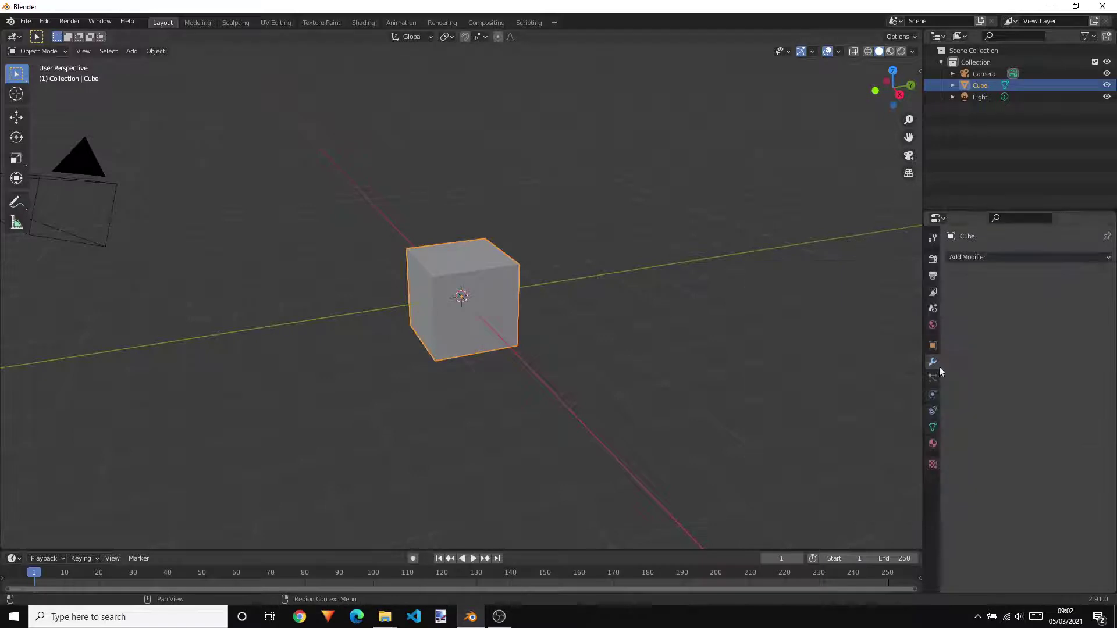
{"action": "left_click", "coordinate": [971, 258]}
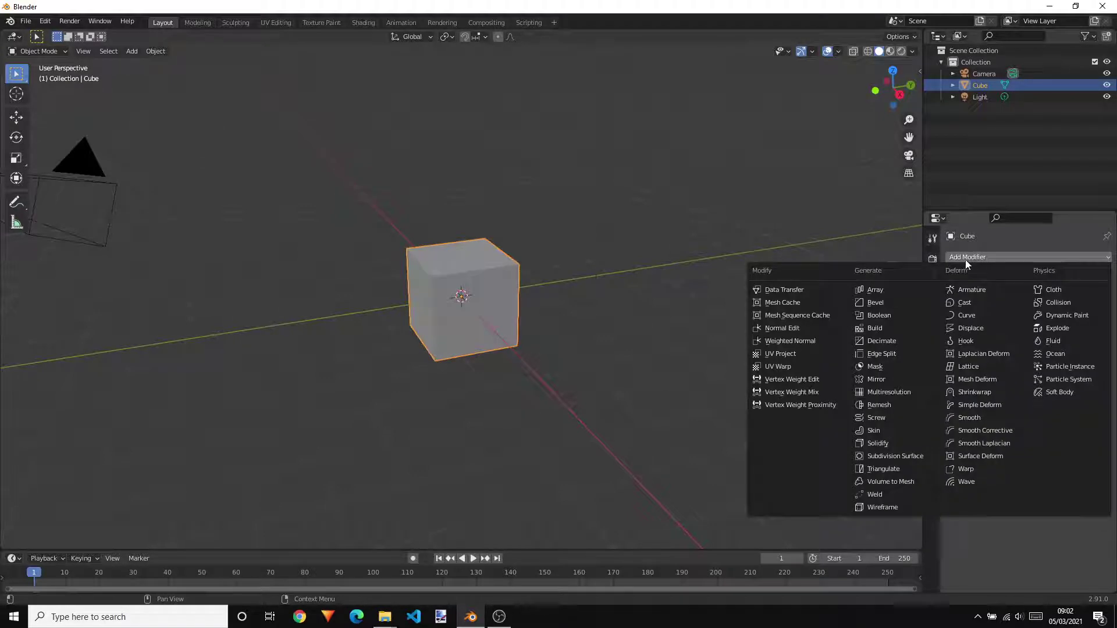
{"action": "left_click", "coordinate": [909, 455]}
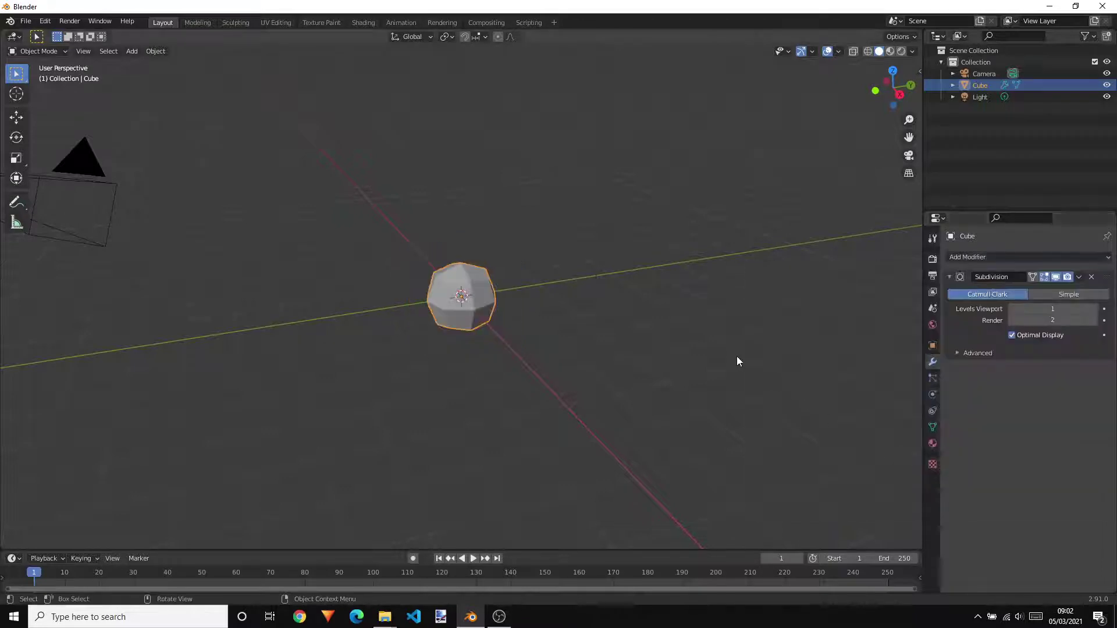
{"action": "scroll", "coordinate": [737, 357], "scroll_direction": "up", "scroll_amount": 3}
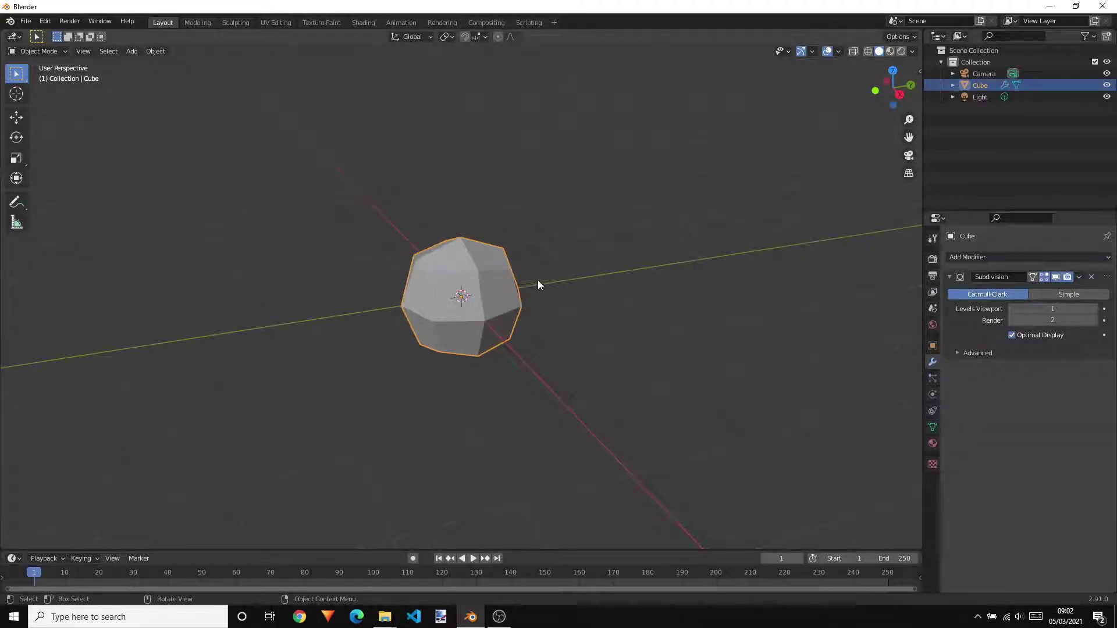
{"action": "middle_click_drag", "start_coordinate": [613, 320], "coordinate": [637, 329]}
{"action": "scroll", "coordinate": [580, 306], "scroll_direction": "down", "scroll_amount": 1}
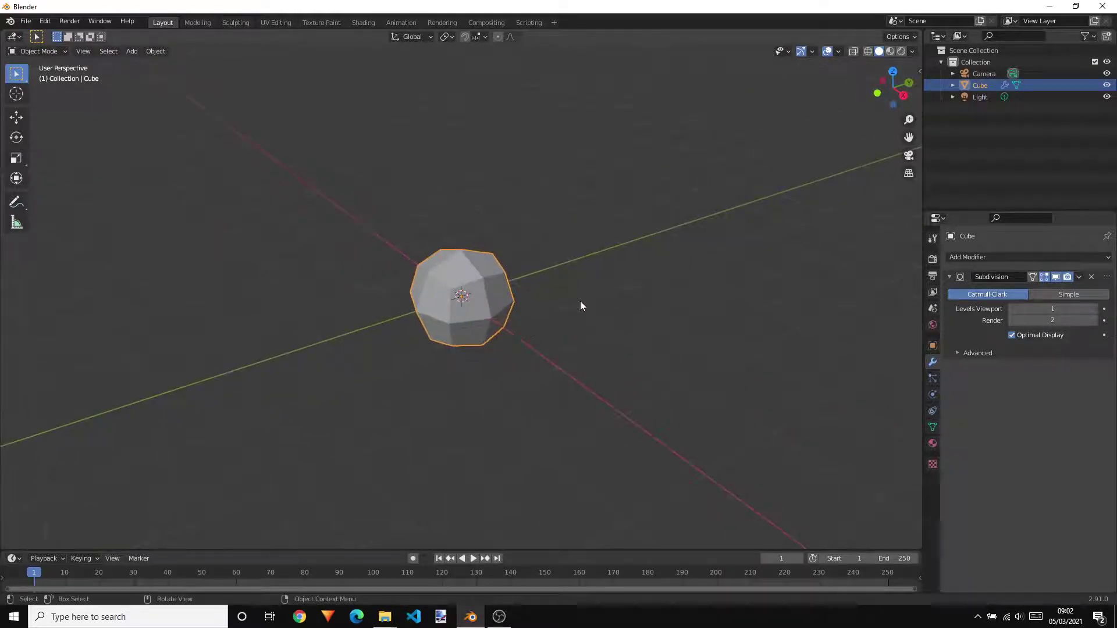
Step: Enter Edit Mode on the cube and examine its original cage around the subdivided shape
{"action": "key", "text": "Tab"}
{"action": "mouse_move", "coordinate": [681, 304]}
{"action": "middle_mouse_down"}
{"action": "mouse_move", "coordinate": [686, 284]}
{"action": "mouse_move", "coordinate": [666, 294]}
{"action": "middle_mouse_up"}
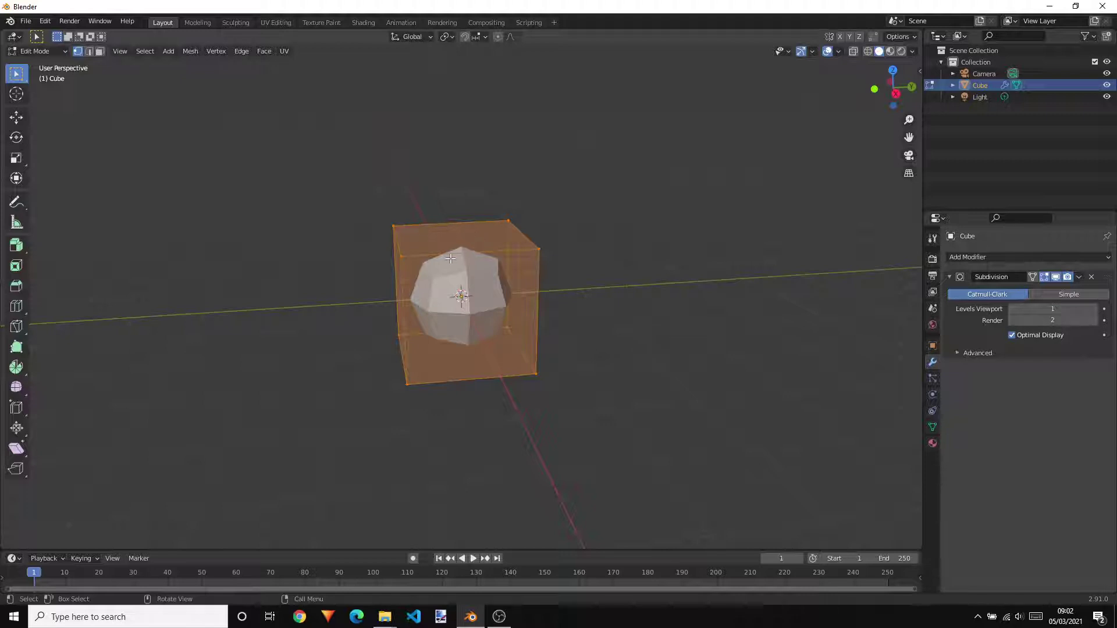
{"action": "middle_click_drag", "start_coordinate": [645, 306], "coordinate": [586, 318]}
{"action": "scroll", "coordinate": [586, 318], "scroll_direction": "up", "scroll_amount": 1}
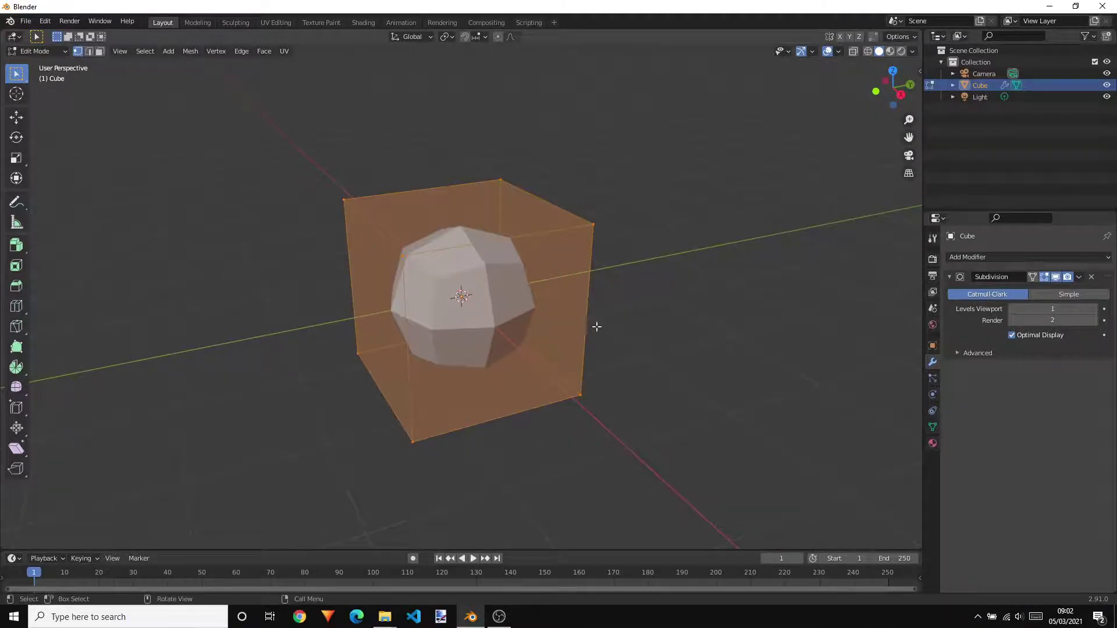
{"action": "middle_click_drag", "start_coordinate": [650, 375], "coordinate": [651, 358]}
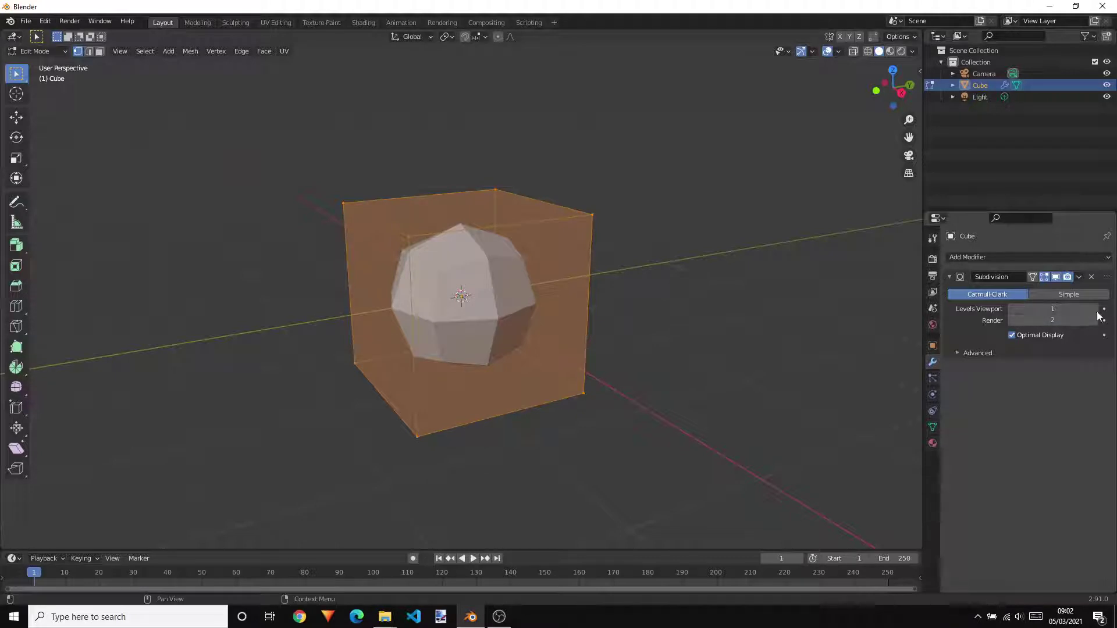
Step: Try the Subdivision modifier's viewport level at 0, and raise it to 4
{"action": "left_click", "coordinate": [1013, 310]}
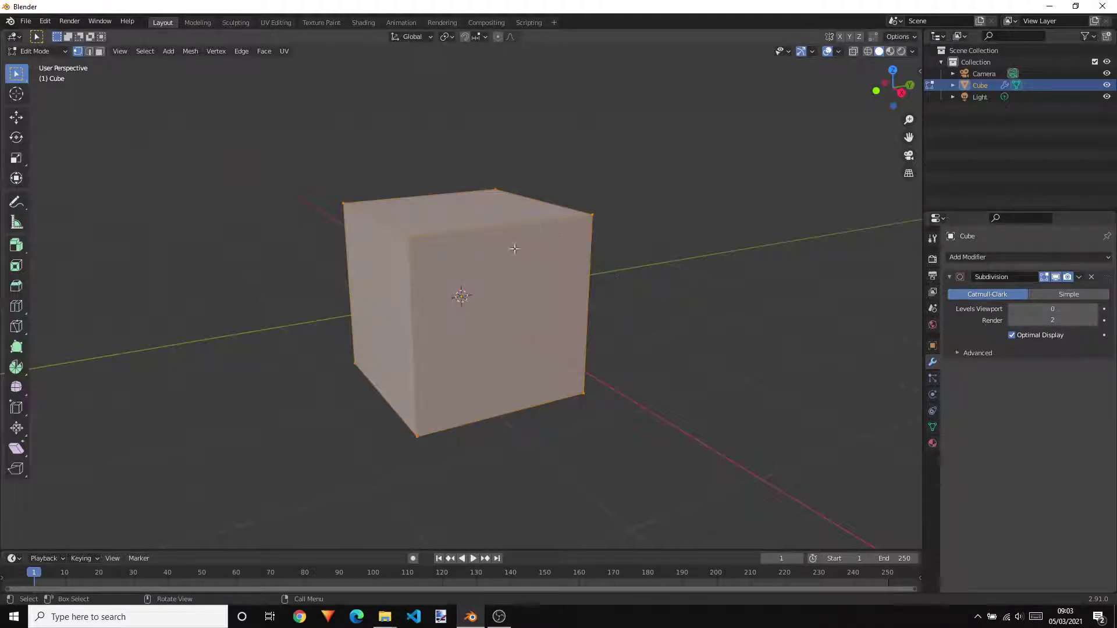
{"action": "left_click", "coordinate": [1095, 310]}
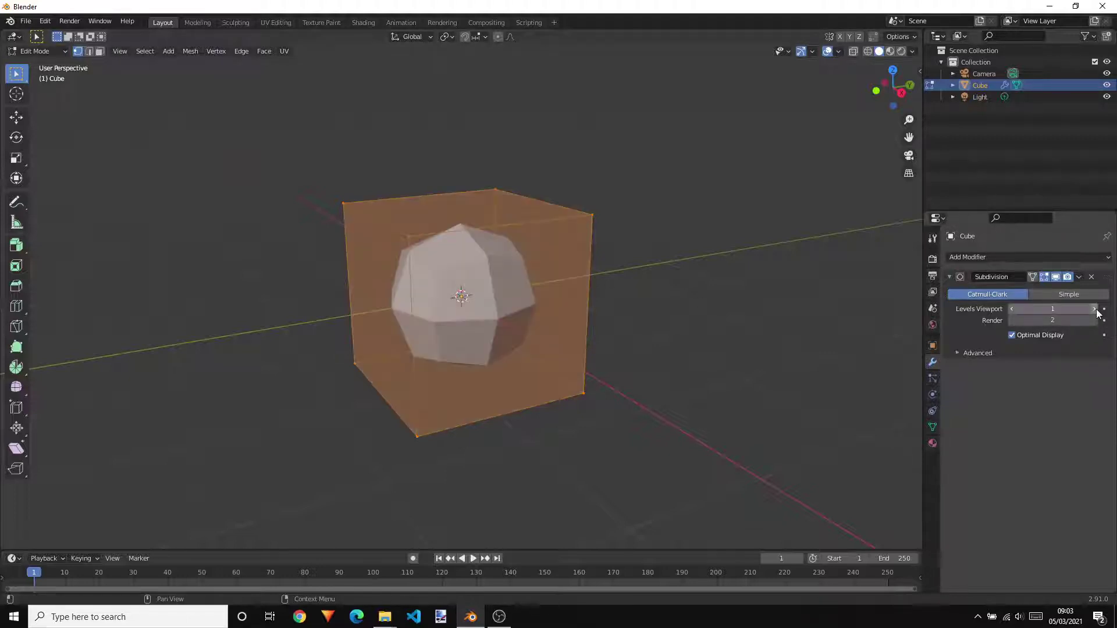
{"action": "left_click", "coordinate": [1095, 309]}
{"action": "left_click", "coordinate": [1095, 310]}
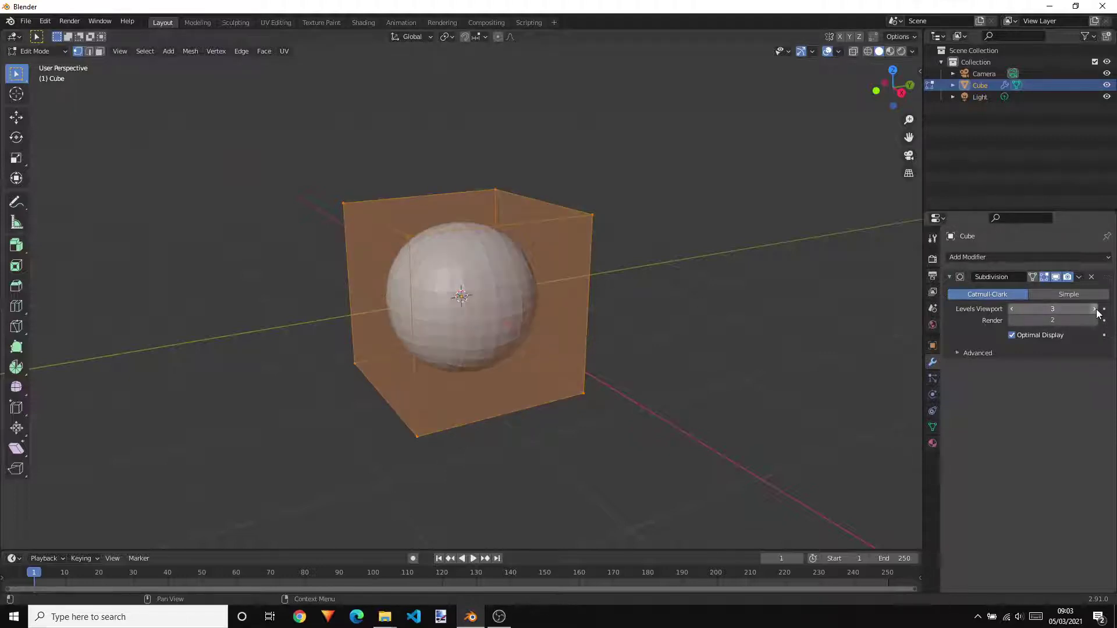
{"action": "left_click", "coordinate": [1095, 309]}
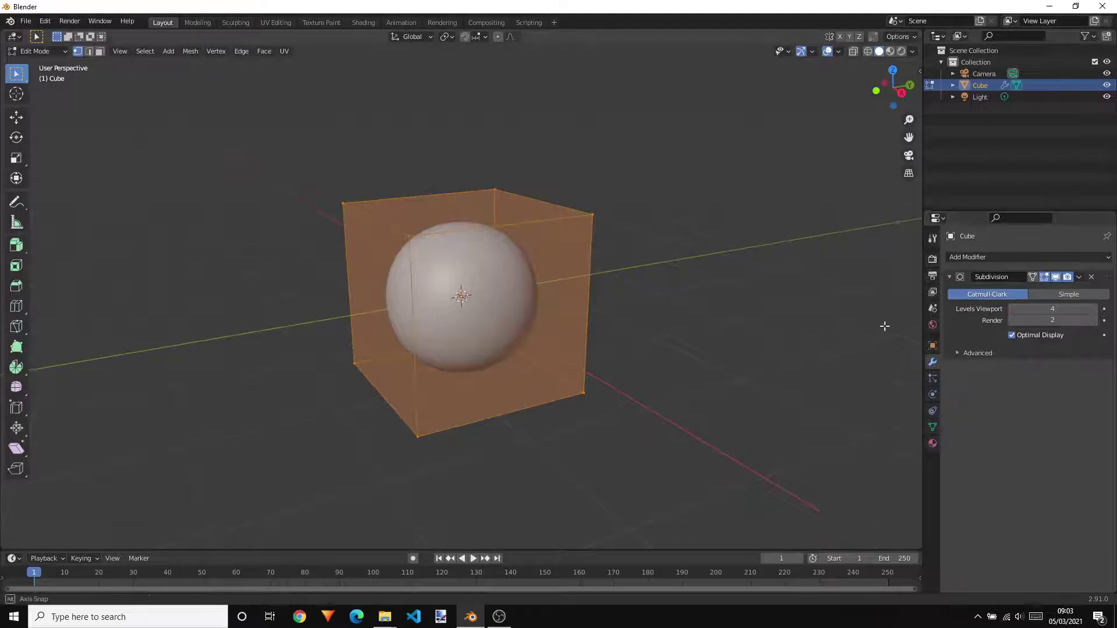
{"action": "middle_click_drag", "start_coordinate": [885, 324], "coordinate": [838, 346]}
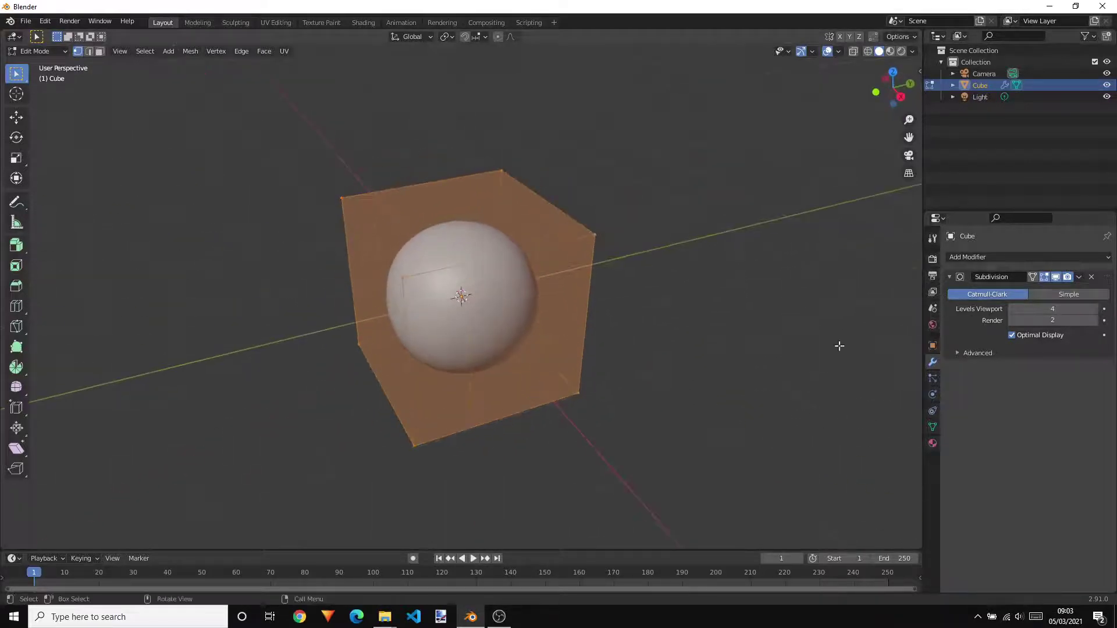
{"action": "scroll", "coordinate": [625, 342], "scroll_direction": "up", "scroll_amount": 3}
{"action": "scroll", "coordinate": [654, 340], "scroll_direction": "down", "scroll_amount": 1}
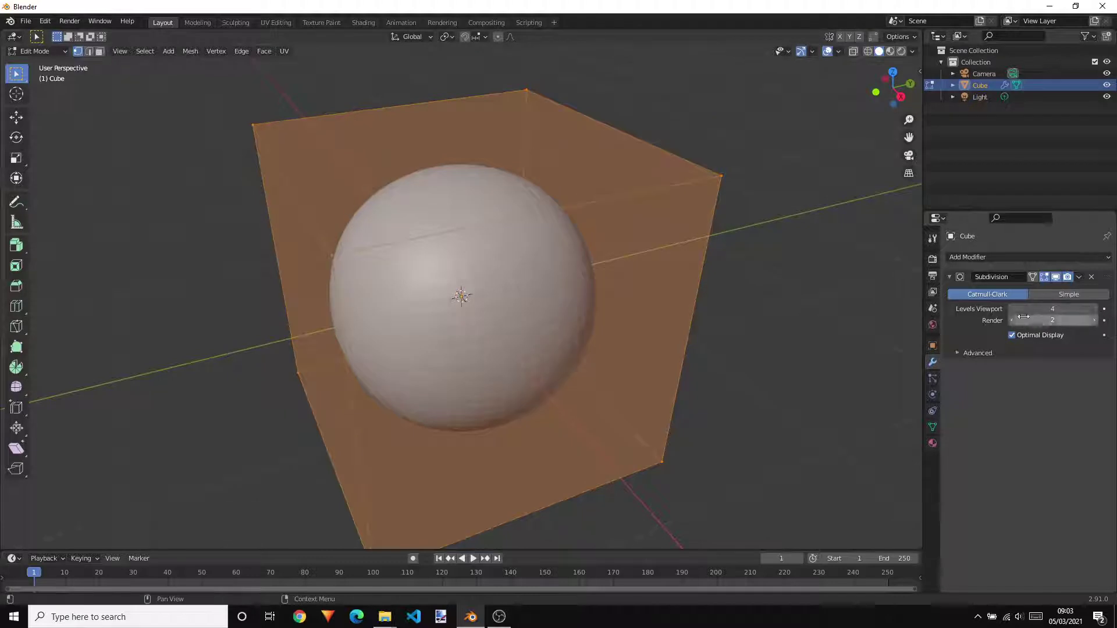
{"action": "middle_click_drag", "start_coordinate": [750, 328], "coordinate": [813, 326]}
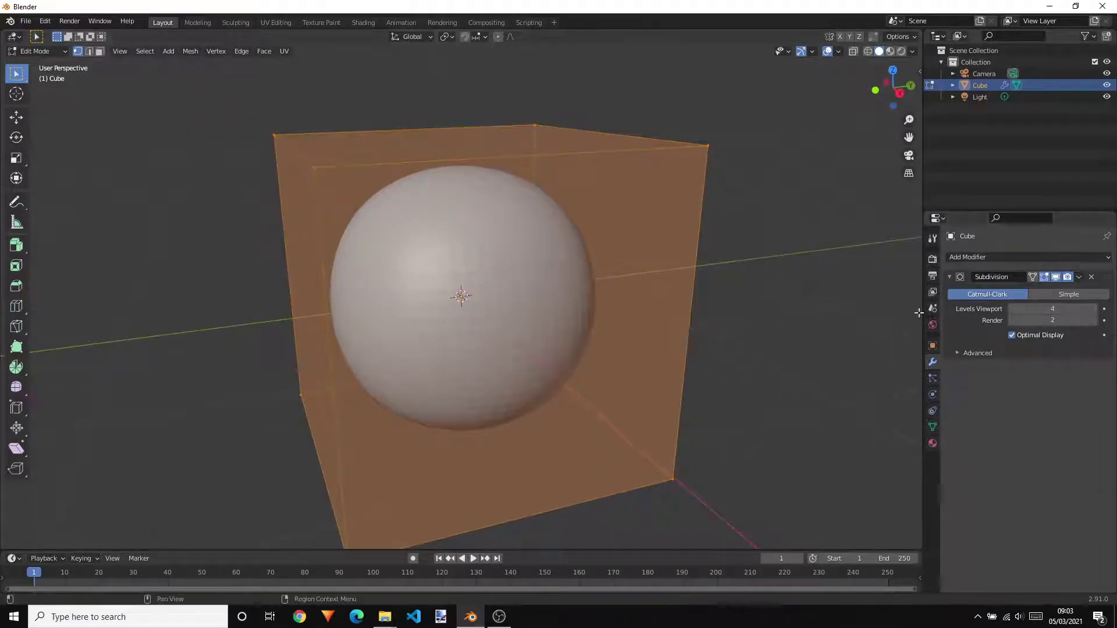
{"action": "middle_click_drag", "start_coordinate": [801, 320], "coordinate": [817, 322]}
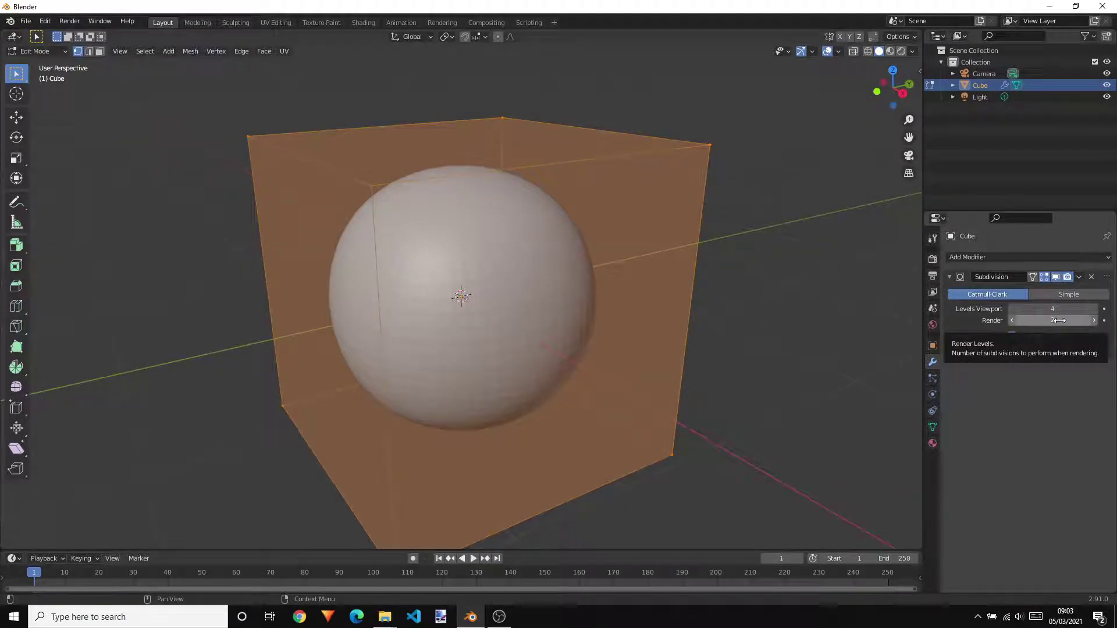
Step: Set the Subdivision modifier's viewport level to 3 and its render level to 5
{"action": "left_click", "coordinate": [1011, 310]}
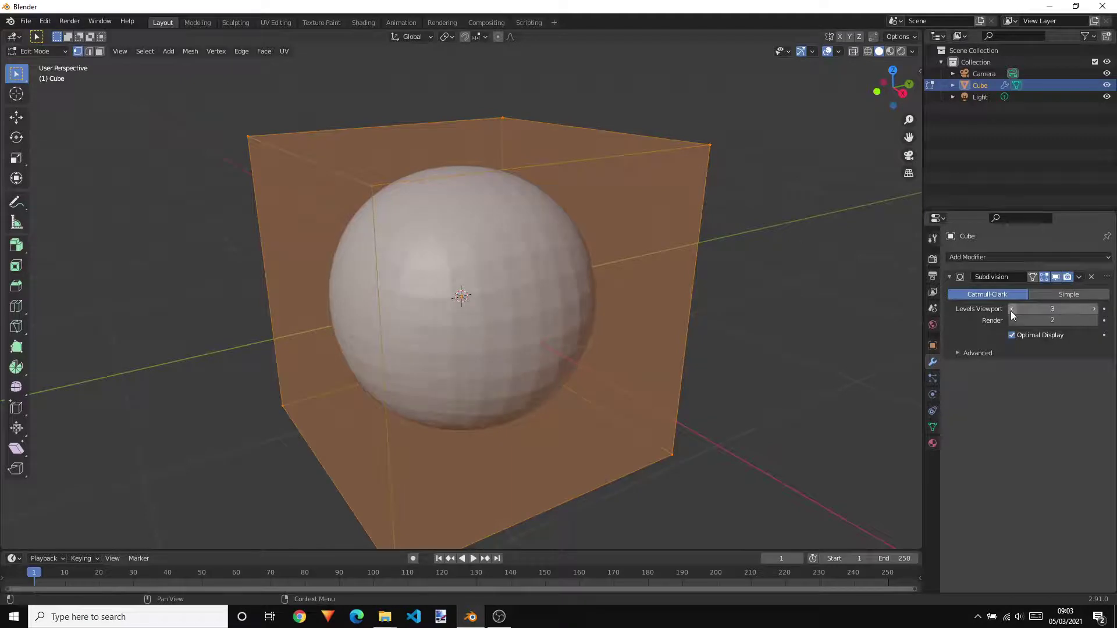
{"action": "middle_click_drag", "start_coordinate": [834, 337], "coordinate": [679, 267]}
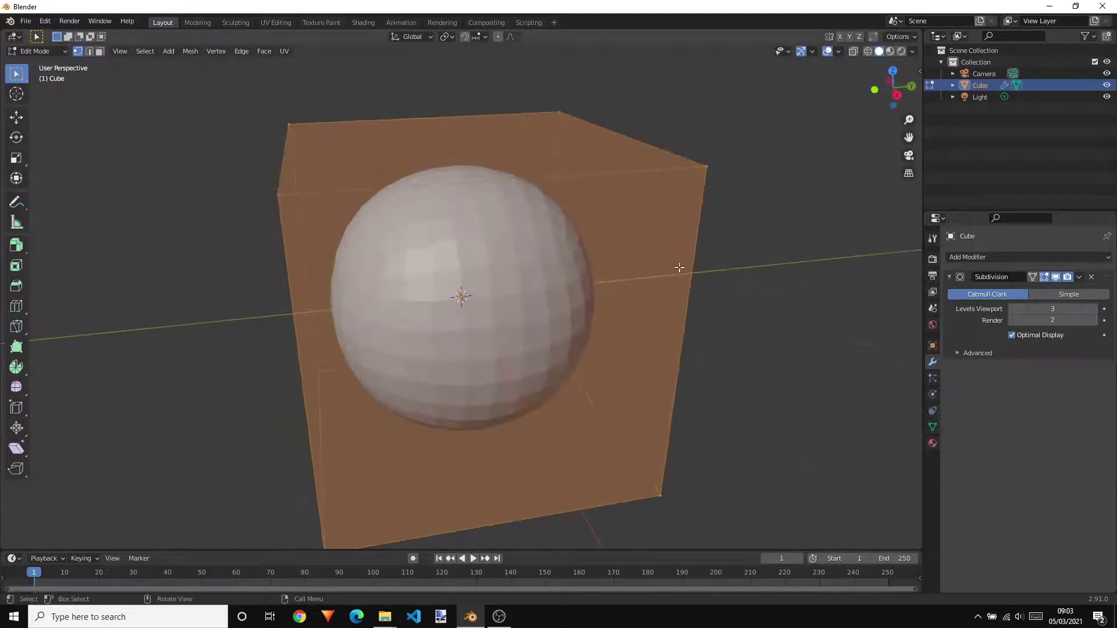
{"action": "middle_click_drag", "start_coordinate": [474, 246], "coordinate": [561, 309]}
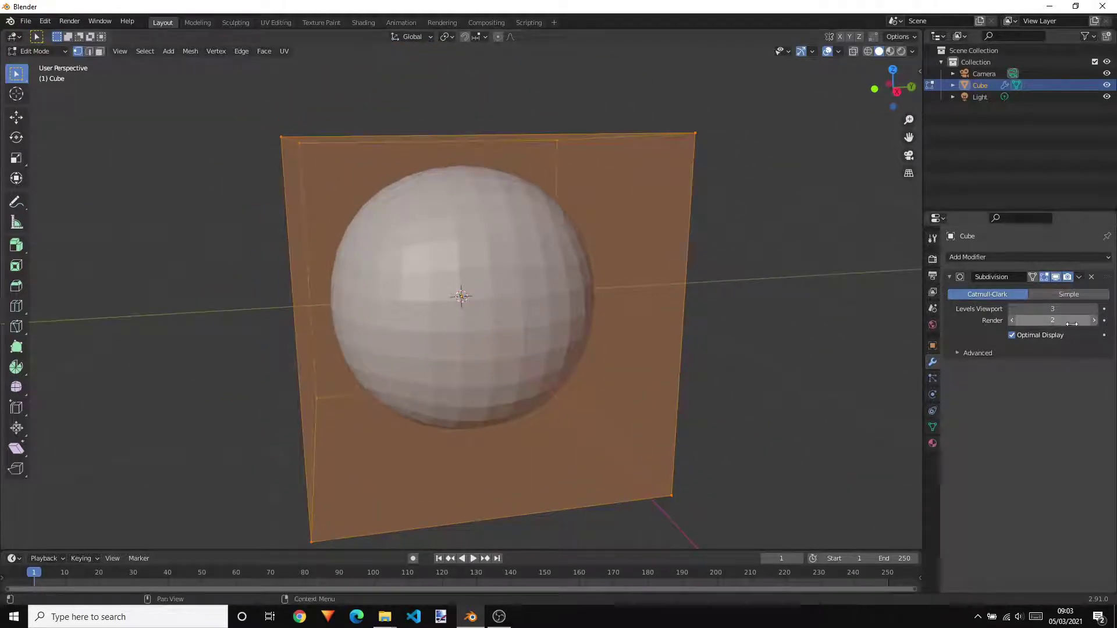
{"action": "left_click", "coordinate": [1094, 320]}
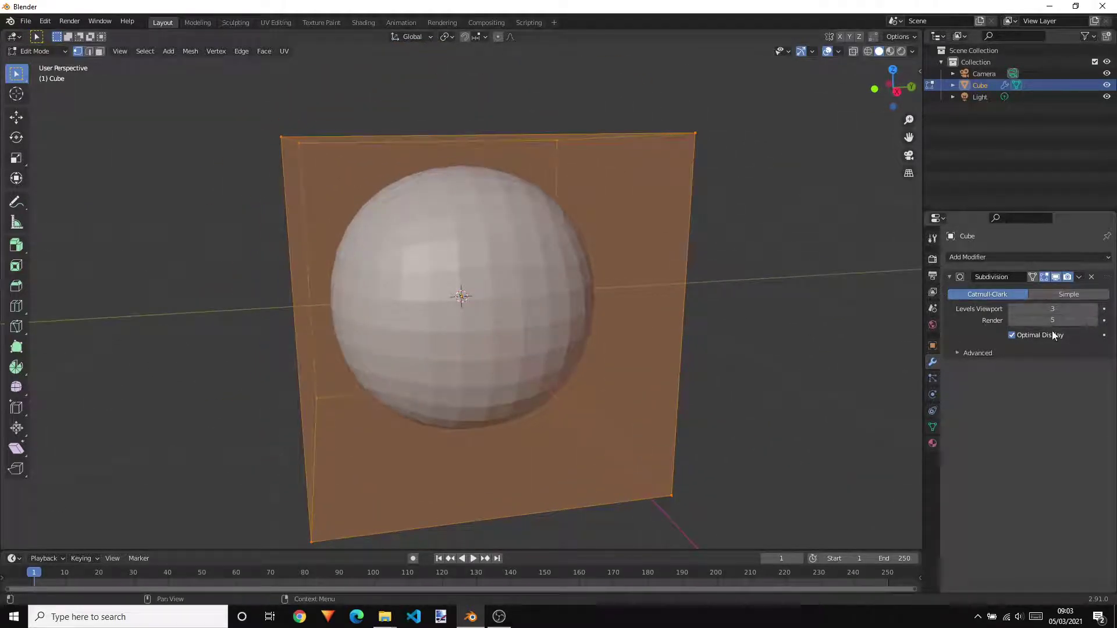
{"action": "mouse_move", "coordinate": [733, 334]}
{"action": "middle_mouse_down"}
{"action": "mouse_move", "coordinate": [742, 308]}
{"action": "mouse_move", "coordinate": [741, 332]}
{"action": "middle_mouse_up"}
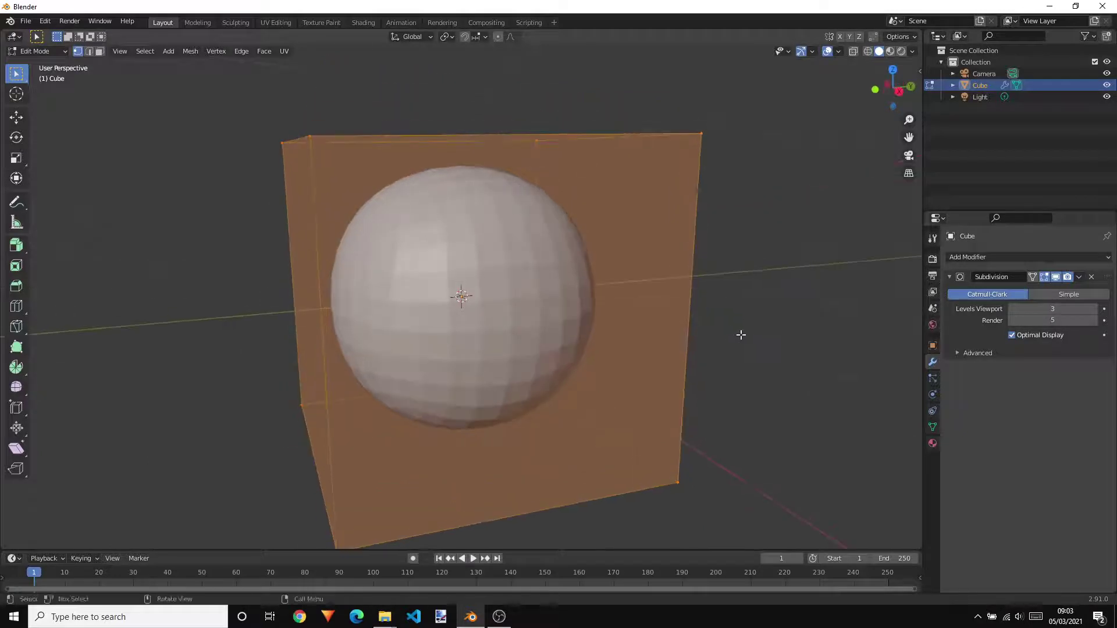
Step: Set the Subdivision modifier's render level to 3 and its viewport level to 5
{"action": "left_click", "coordinate": [1013, 320]}
{"action": "left_click", "coordinate": [1013, 321]}
{"action": "left_click", "coordinate": [1094, 309]}
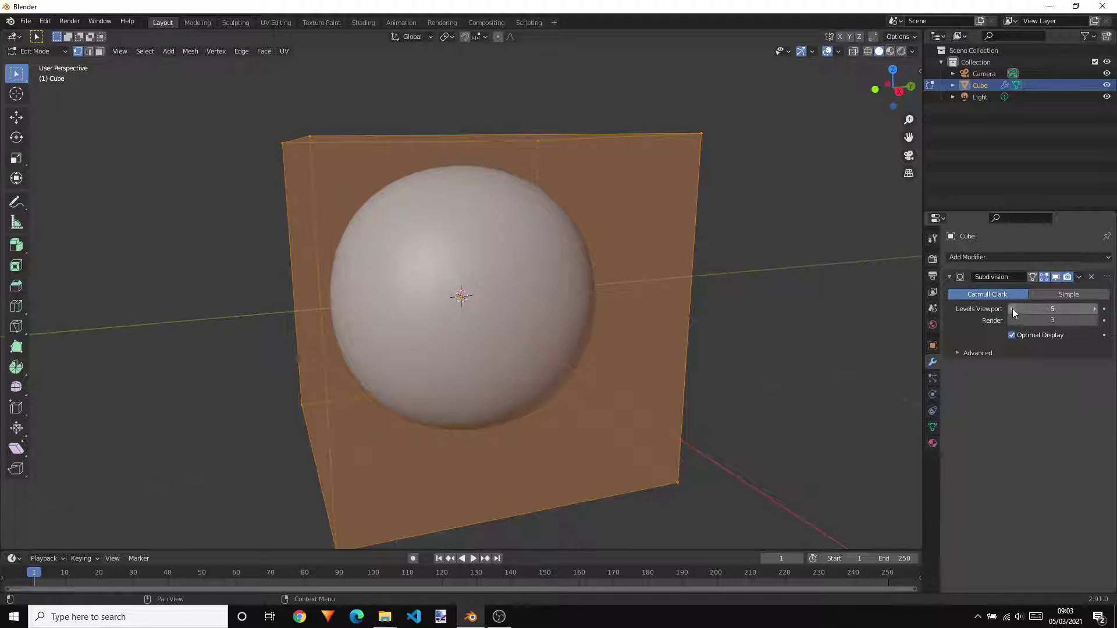
{"action": "middle_click_drag", "start_coordinate": [792, 347], "coordinate": [828, 379]}
Step: Compare the subdivided shape in Object Mode with its cage in Edit Mode
{"action": "key", "text": "Tab"}
{"action": "scroll", "coordinate": [786, 359], "scroll_direction": "up", "scroll_amount": 2}
{"action": "key", "text": "Tab"}
{"action": "scroll", "coordinate": [769, 348], "scroll_direction": "down", "scroll_amount": 2}
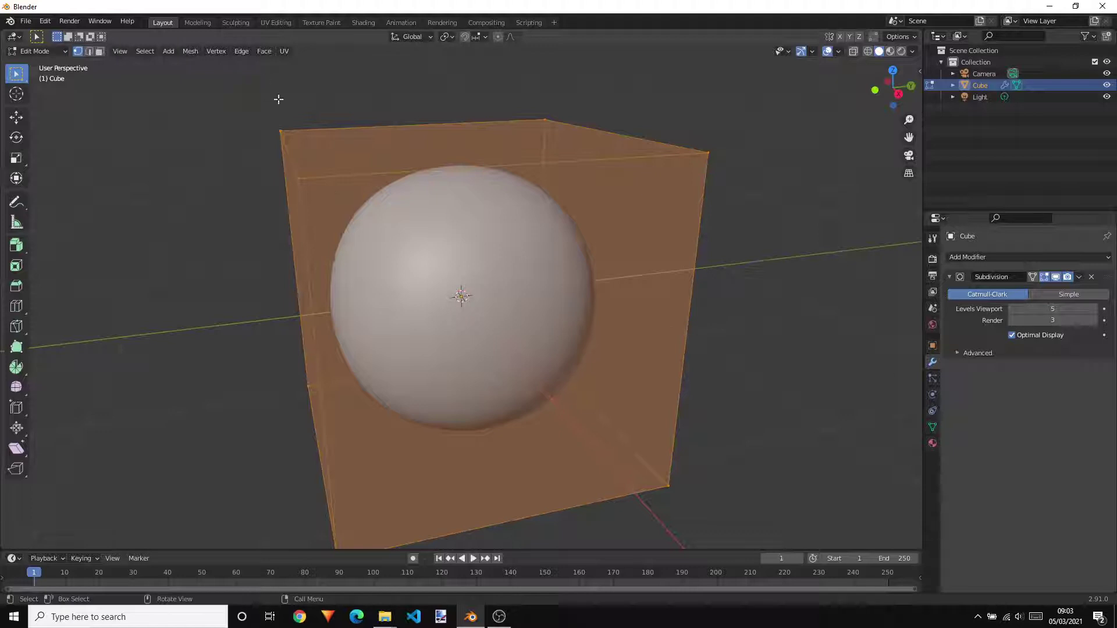
Step: Return to Object Mode and apply Shade Smooth to the subdivided cube
{"action": "key", "text": "Tab"}
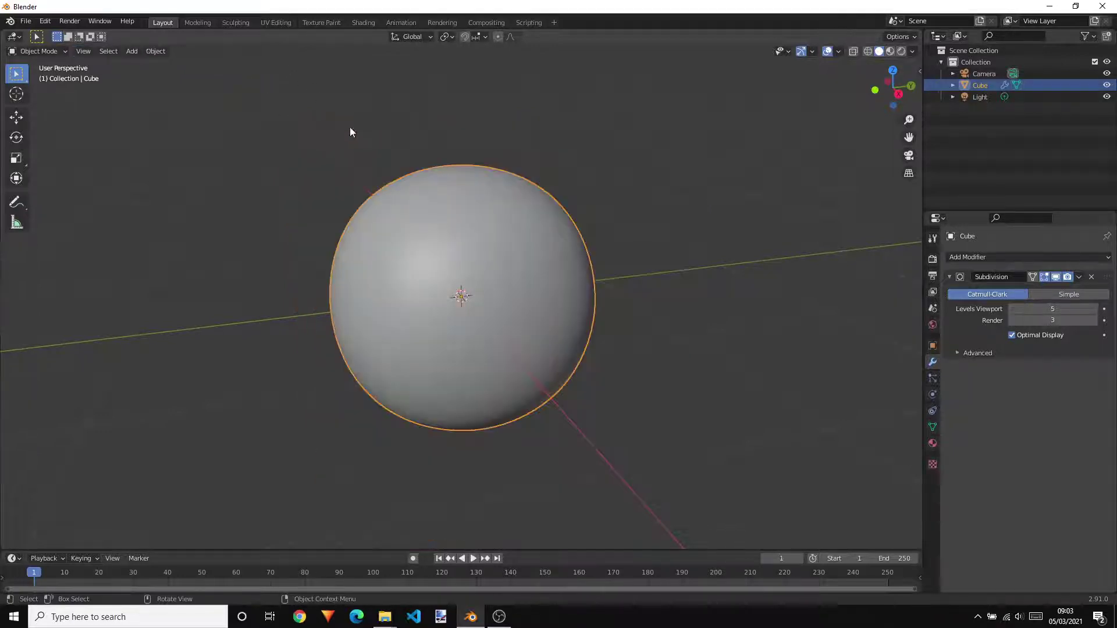
{"action": "left_click", "coordinate": [156, 52]}
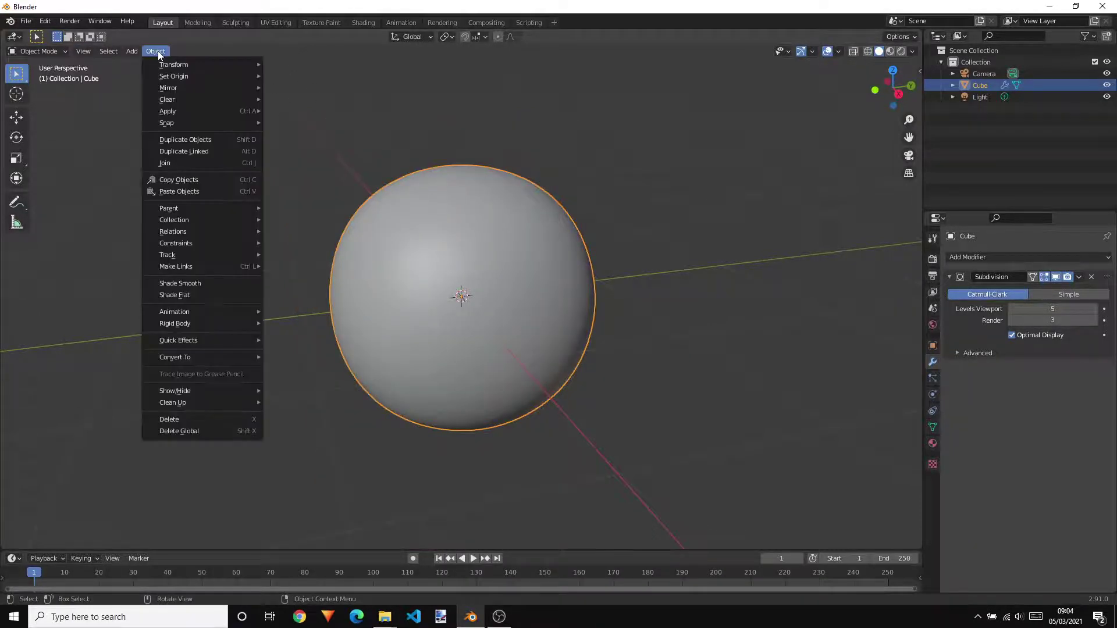
{"action": "left_click", "coordinate": [197, 284]}
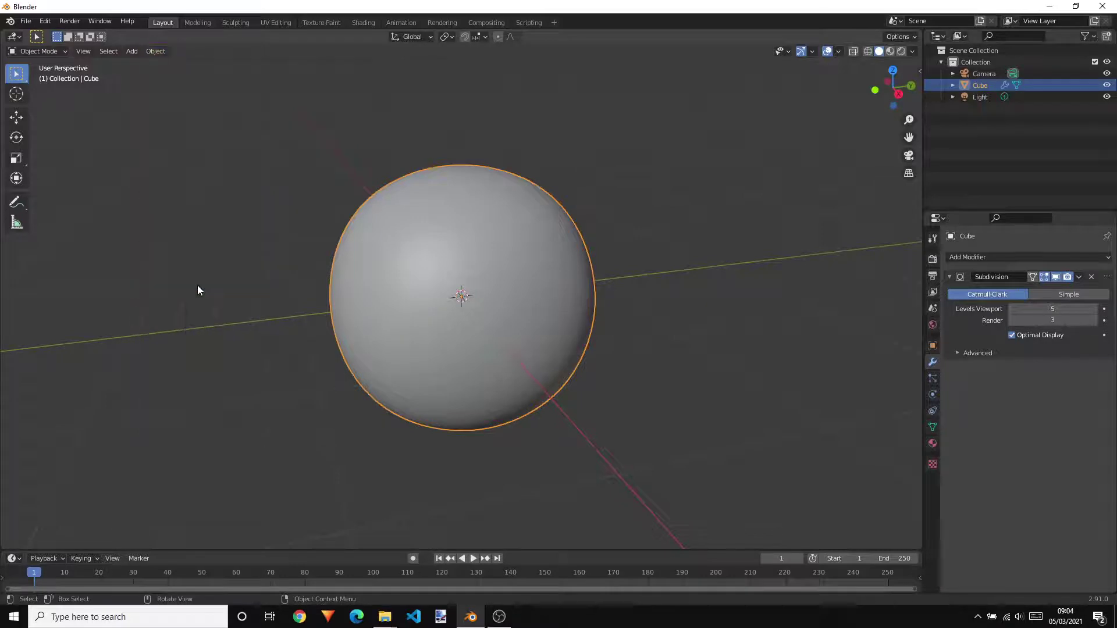
{"action": "scroll", "coordinate": [553, 300], "scroll_direction": "up", "scroll_amount": 2}
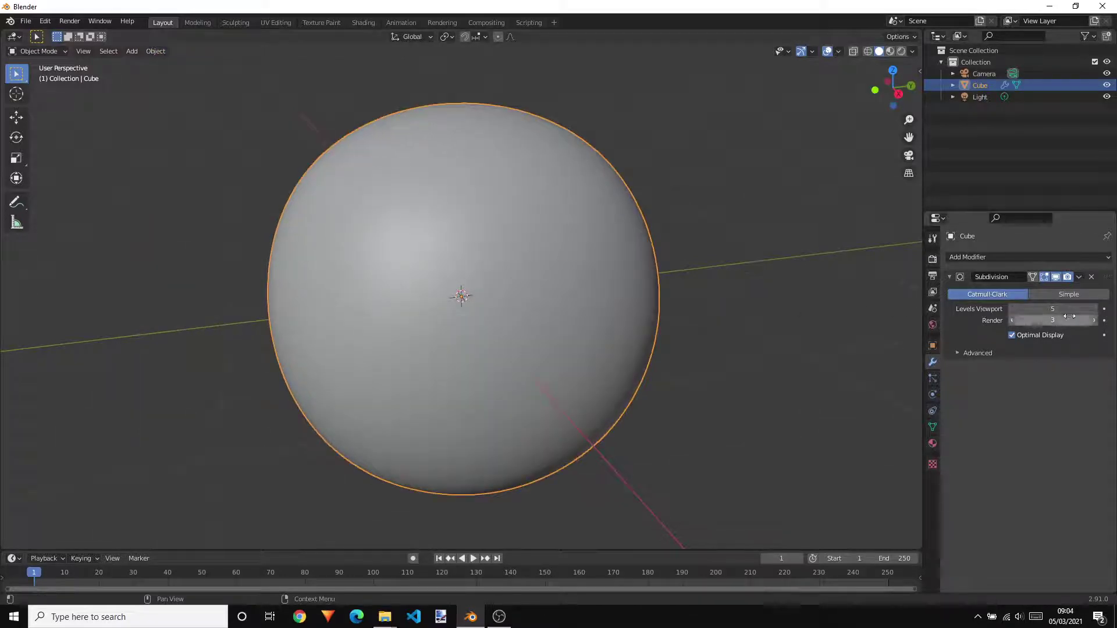
{"action": "scroll", "coordinate": [768, 314], "scroll_direction": "down", "scroll_amount": 1}
{"action": "mouse_move", "coordinate": [723, 312]}
{"action": "middle_mouse_down"}
{"action": "mouse_move", "coordinate": [785, 252]}
{"action": "mouse_move", "coordinate": [743, 252]}
{"action": "mouse_move", "coordinate": [699, 308]}
{"action": "mouse_move", "coordinate": [682, 306]}
{"action": "mouse_move", "coordinate": [728, 296]}
{"action": "mouse_move", "coordinate": [738, 305]}
{"action": "middle_mouse_up"}
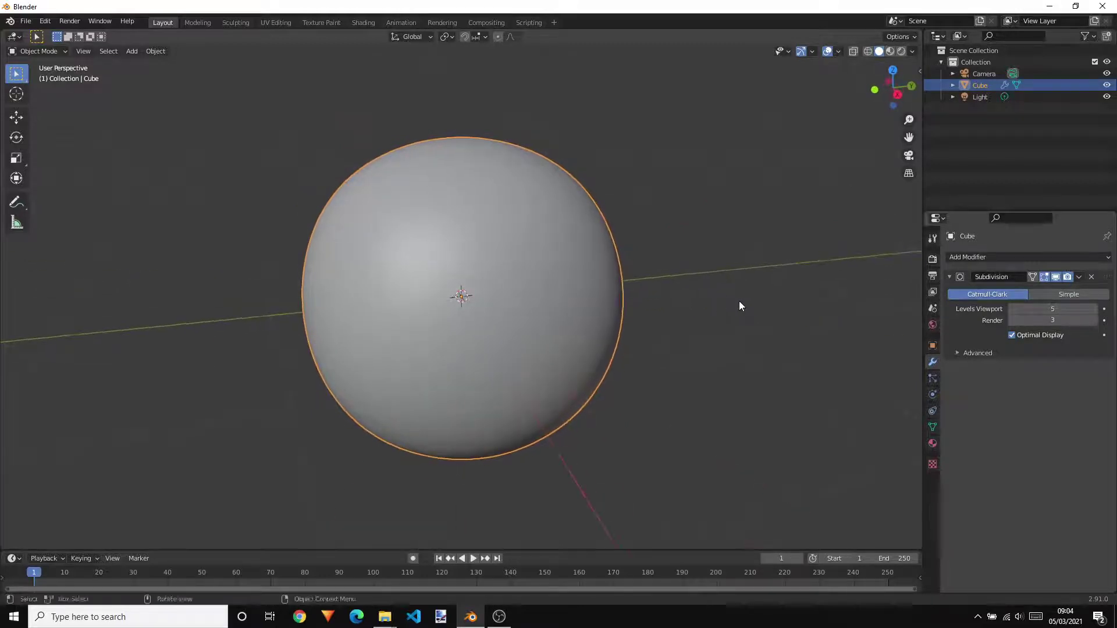
Step: In Edit Mode, select only the cube cage's top face and move it upward along the Z axis to stretch the shape
{"action": "key", "text": "Tab"}
{"action": "scroll", "coordinate": [703, 292], "scroll_direction": "down", "scroll_amount": 3}
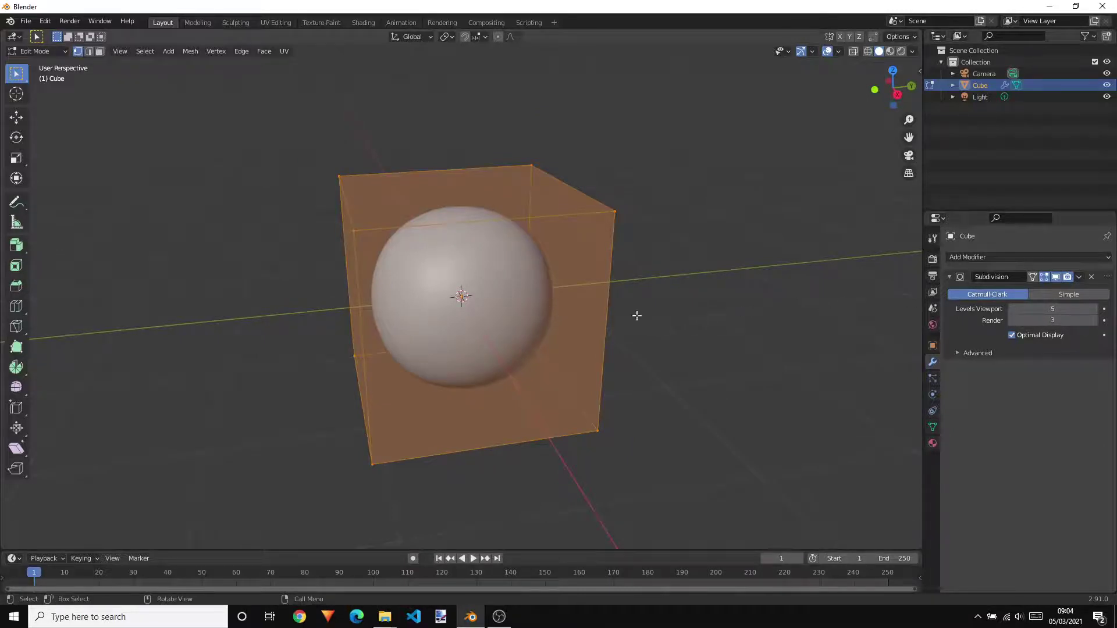
{"action": "mouse_move", "coordinate": [619, 320]}
{"action": "middle_mouse_down"}
{"action": "mouse_move", "coordinate": [623, 307]}
{"action": "mouse_move", "coordinate": [608, 316]}
{"action": "middle_mouse_up"}
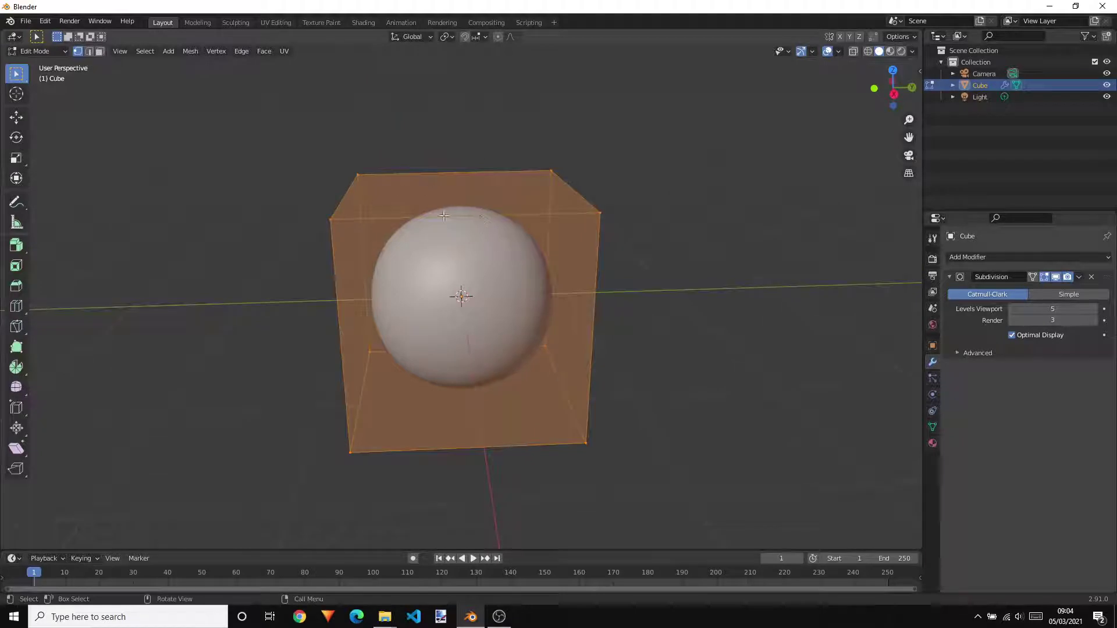
{"action": "key", "text": "alt+a"}
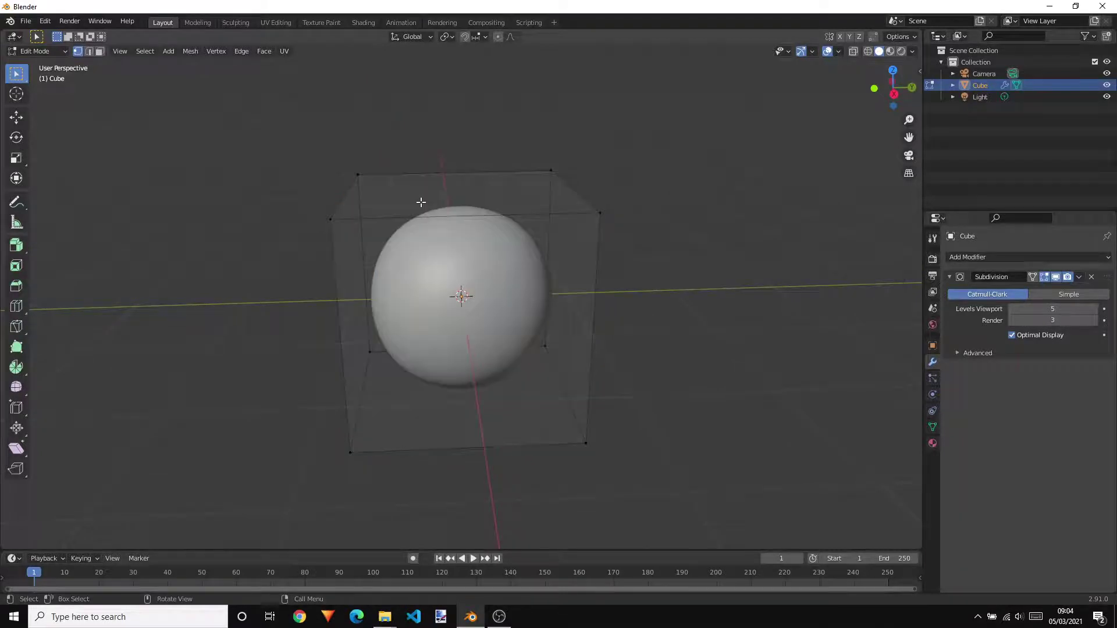
{"action": "key", "text": "3"}
{"action": "left_click", "coordinate": [424, 196]}
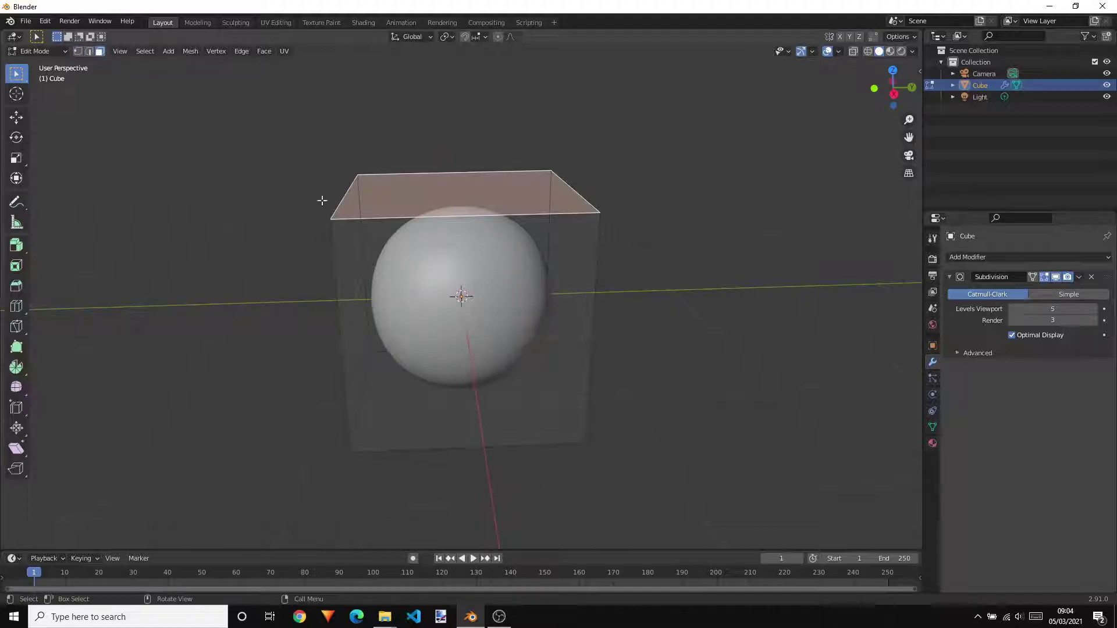
{"action": "left_click", "coordinate": [16, 118]}
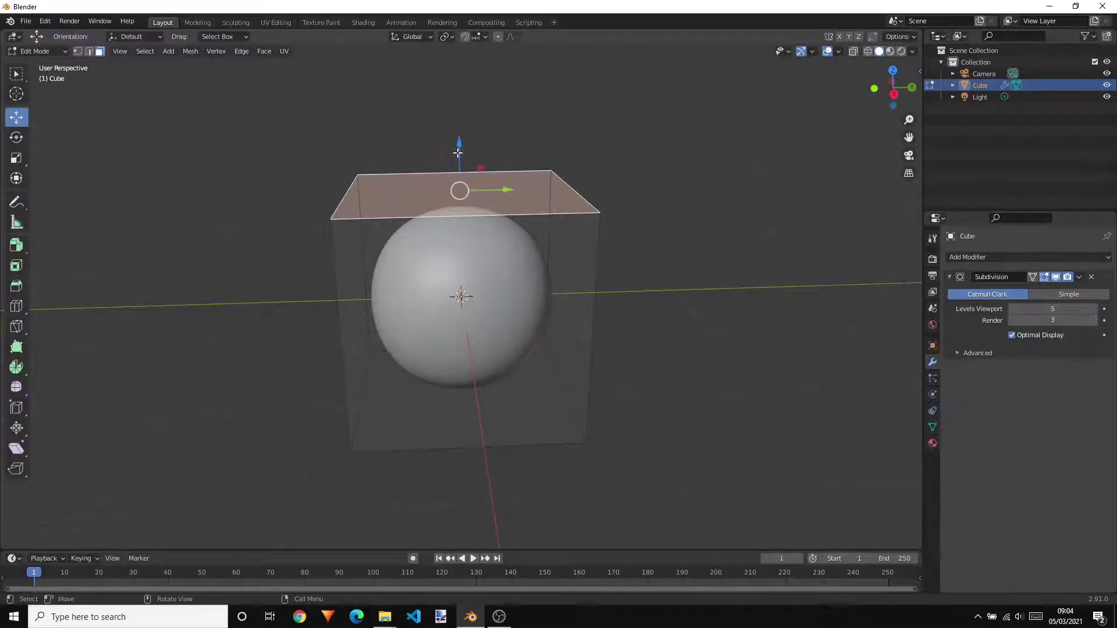
{"action": "left_click_drag", "start_coordinate": [458, 152], "coordinate": [420, 102]}
{"action": "mouse_move", "coordinate": [317, 255]}
{"action": "middle_mouse_down"}
{"action": "mouse_move", "coordinate": [377, 245]}
{"action": "mouse_move", "coordinate": [331, 251]}
{"action": "middle_mouse_up"}
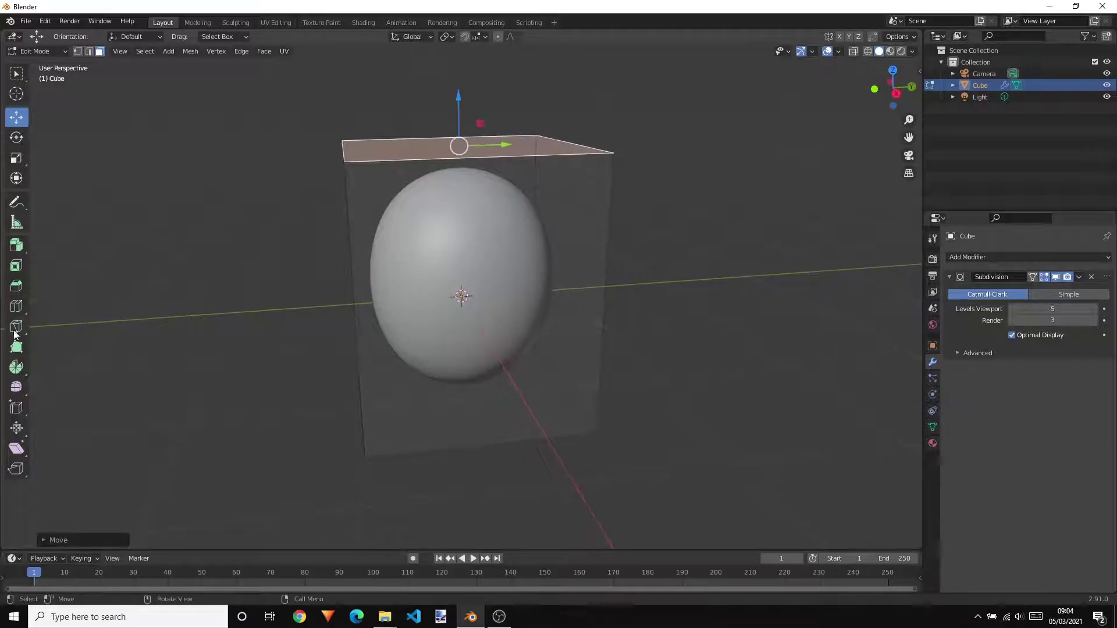
Step: Add a horizontal loop cut around the cube cage and slide it up close to the top edge
{"action": "left_click", "coordinate": [17, 306]}
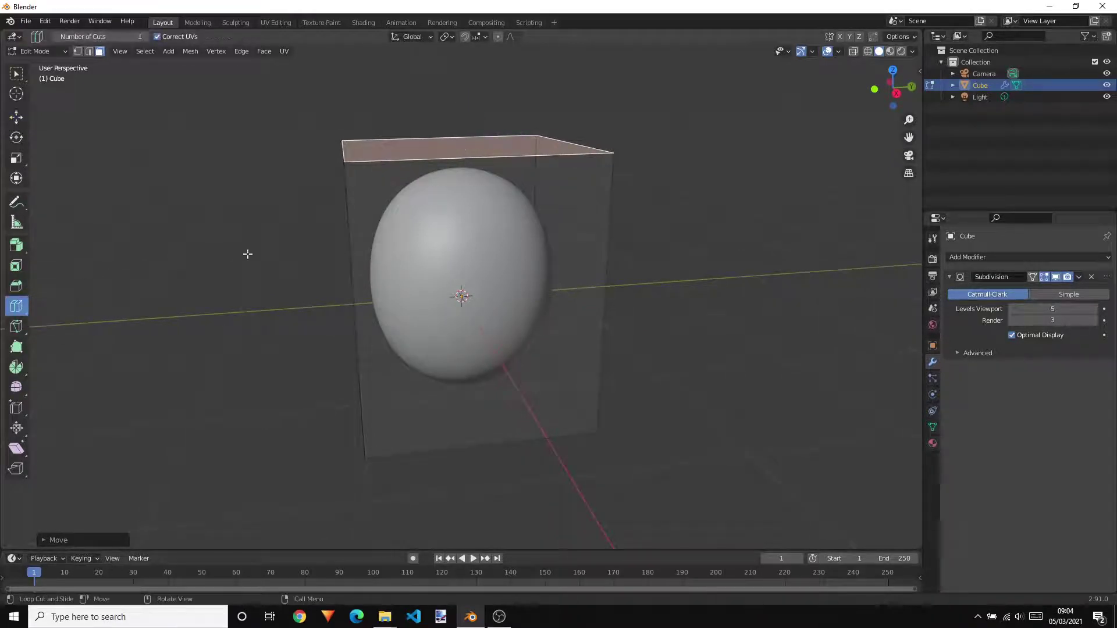
{"action": "left_click", "coordinate": [354, 303]}
{"action": "left_click_drag", "start_coordinate": [353, 303], "coordinate": [359, 197]}
{"action": "middle_click_drag", "start_coordinate": [507, 178], "coordinate": [555, 172]}
{"action": "scroll", "coordinate": [555, 172], "scroll_direction": "up", "scroll_amount": 2}
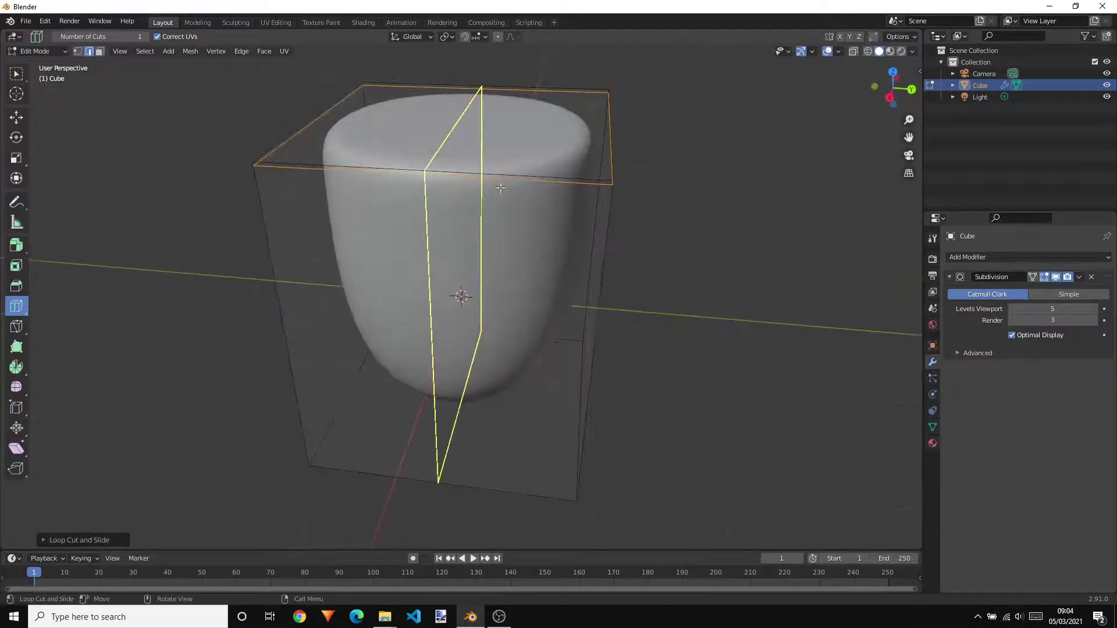
Step: Add a second horizontal loop cut and slide it close to the cage's bottom edge
{"action": "middle_click_drag", "start_coordinate": [349, 159], "coordinate": [372, 140]}
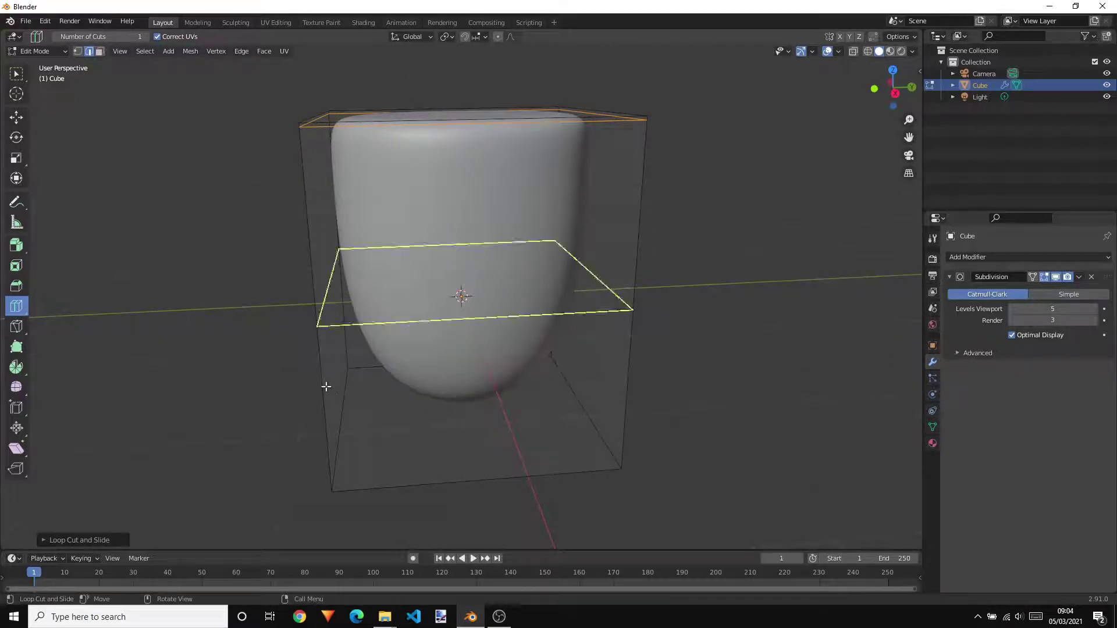
{"action": "left_click_drag", "start_coordinate": [325, 385], "coordinate": [333, 64]}
{"action": "mouse_move", "coordinate": [548, 171]}
{"action": "middle_mouse_down"}
{"action": "mouse_move", "coordinate": [523, 175]}
{"action": "mouse_move", "coordinate": [506, 209]}
{"action": "mouse_move", "coordinate": [503, 156]}
{"action": "mouse_move", "coordinate": [547, 193]}
{"action": "middle_mouse_up"}
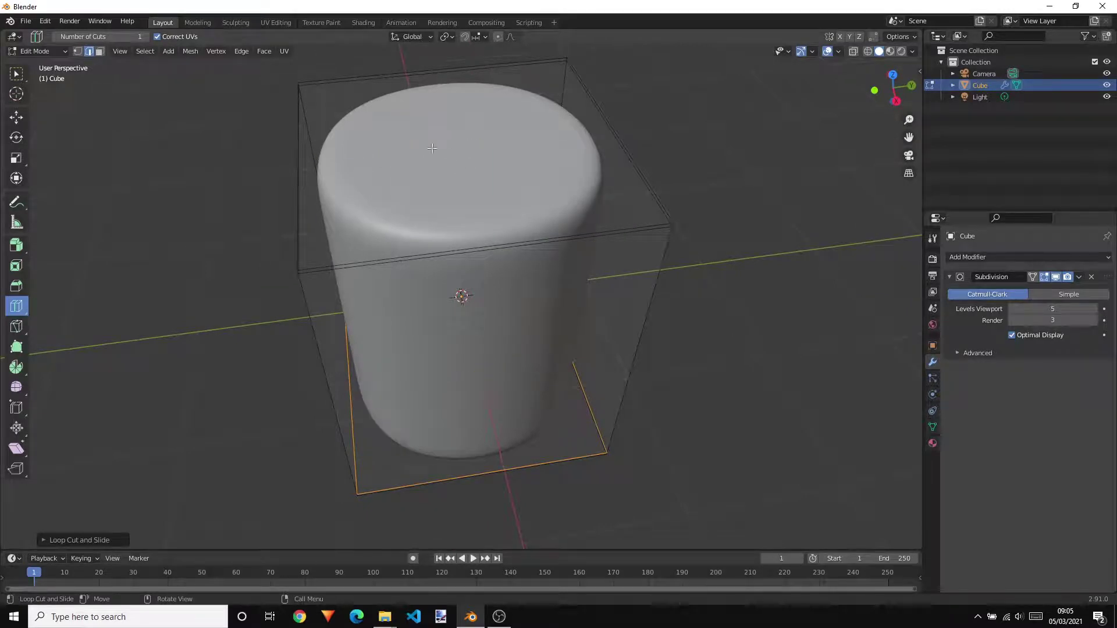
Step: In face selection mode, select the cage's top face and inset it by about 0.55
{"action": "key", "text": "3"}
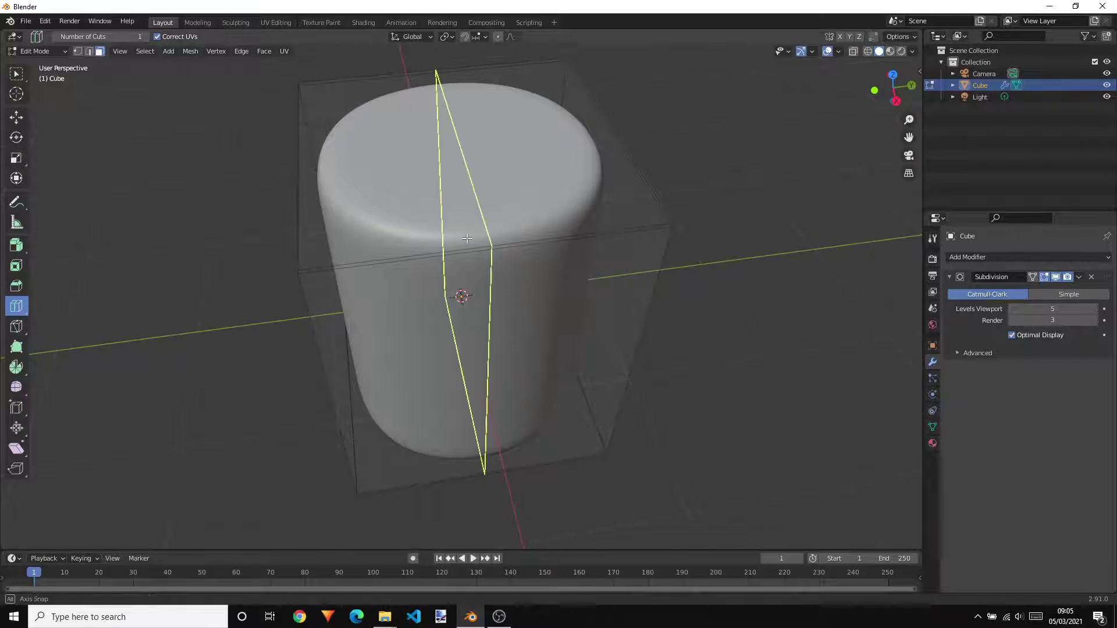
{"action": "left_click", "coordinate": [16, 73]}
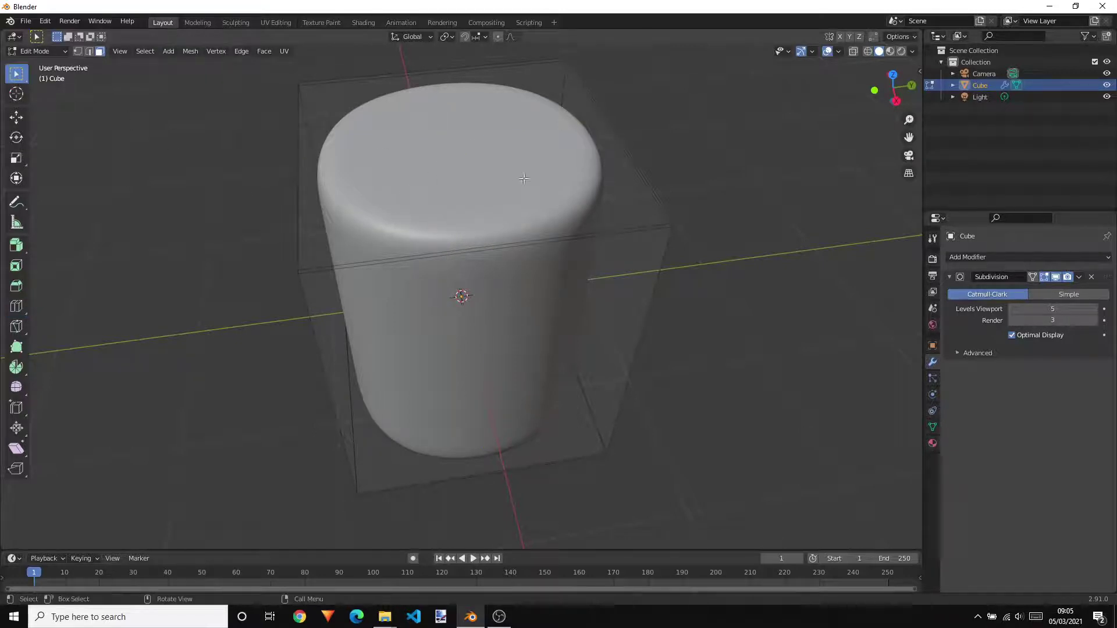
{"action": "left_click", "coordinate": [494, 175]}
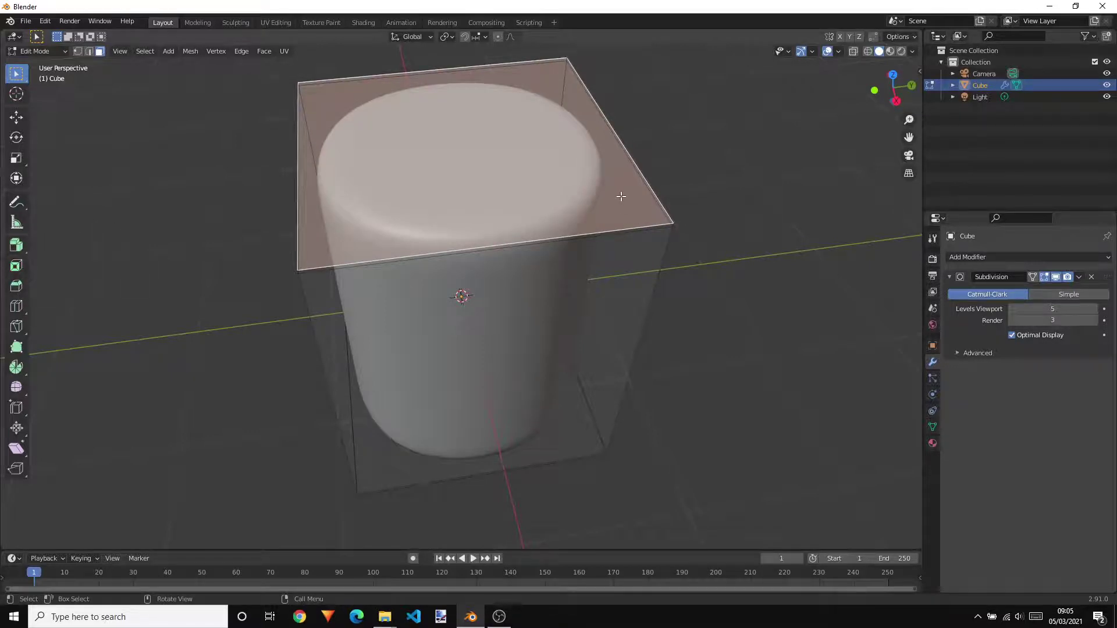
{"action": "key", "text": "i"}
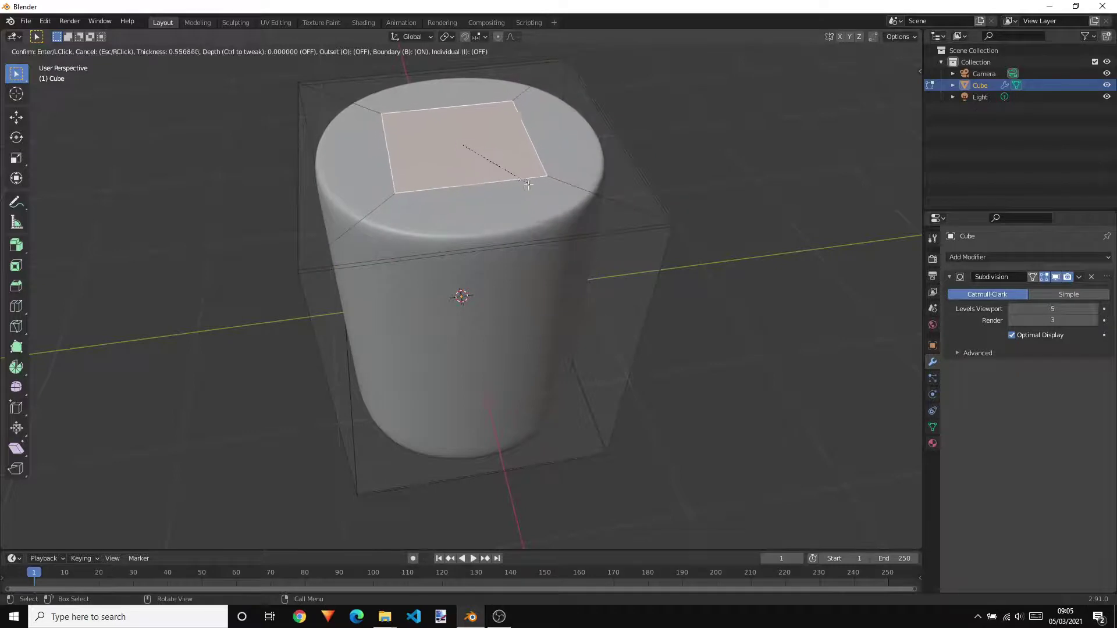
{"action": "left_click", "coordinate": [528, 184]}
Step: Extrude the inset top face upward to form a bottle neck
{"action": "middle_click_drag", "start_coordinate": [574, 208], "coordinate": [551, 231]}
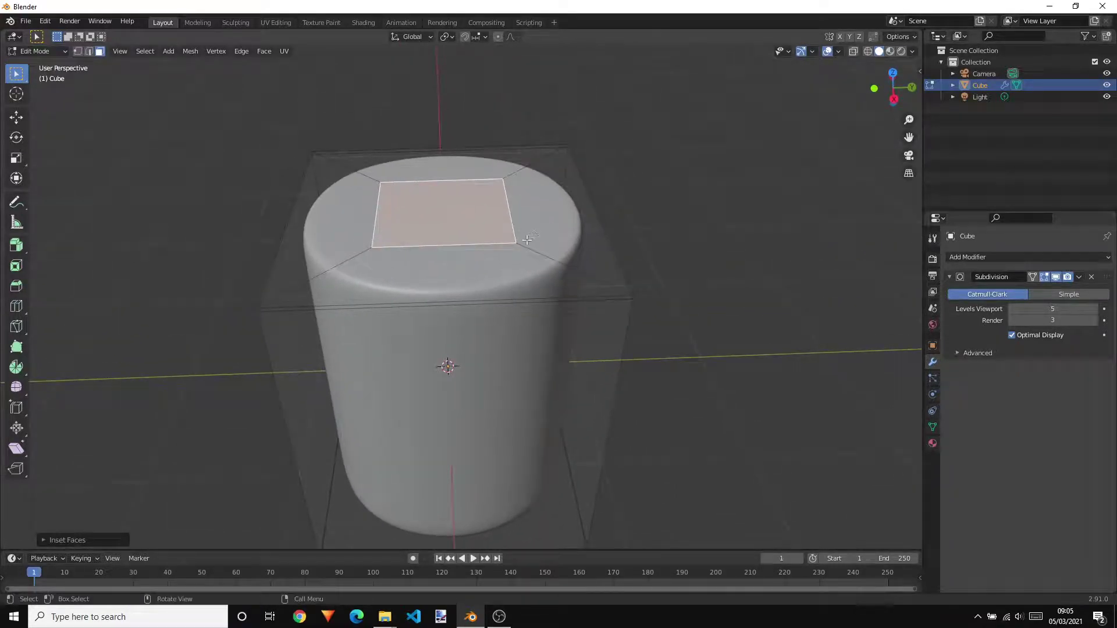
{"action": "key", "text": "e"}
{"action": "left_click", "coordinate": [580, 145]}
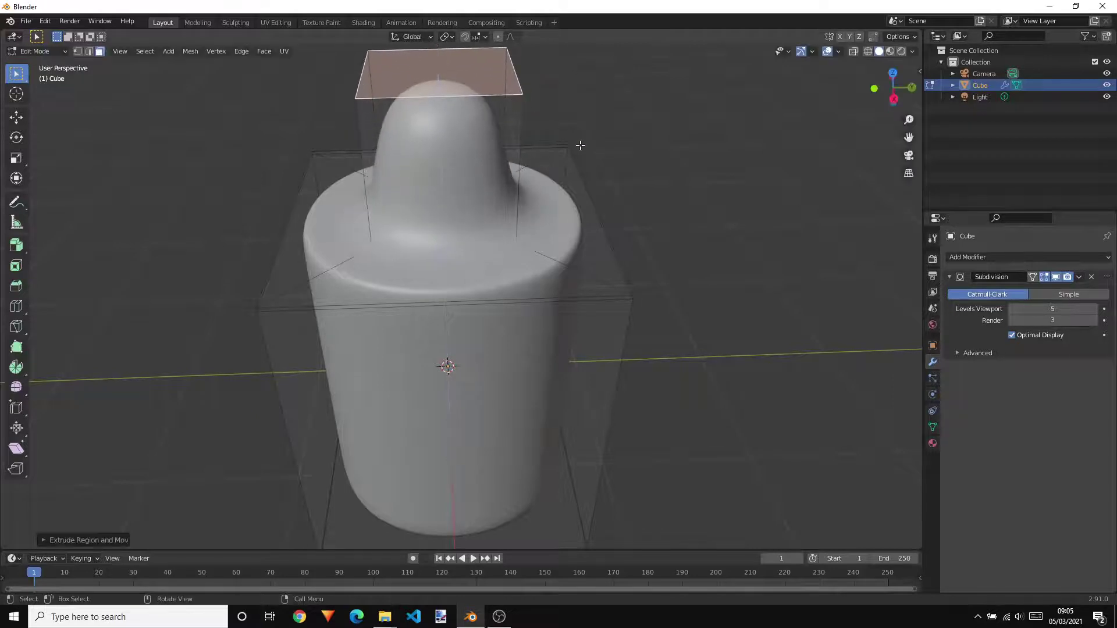
{"action": "middle_click_drag", "start_coordinate": [580, 145], "coordinate": [580, 156]}
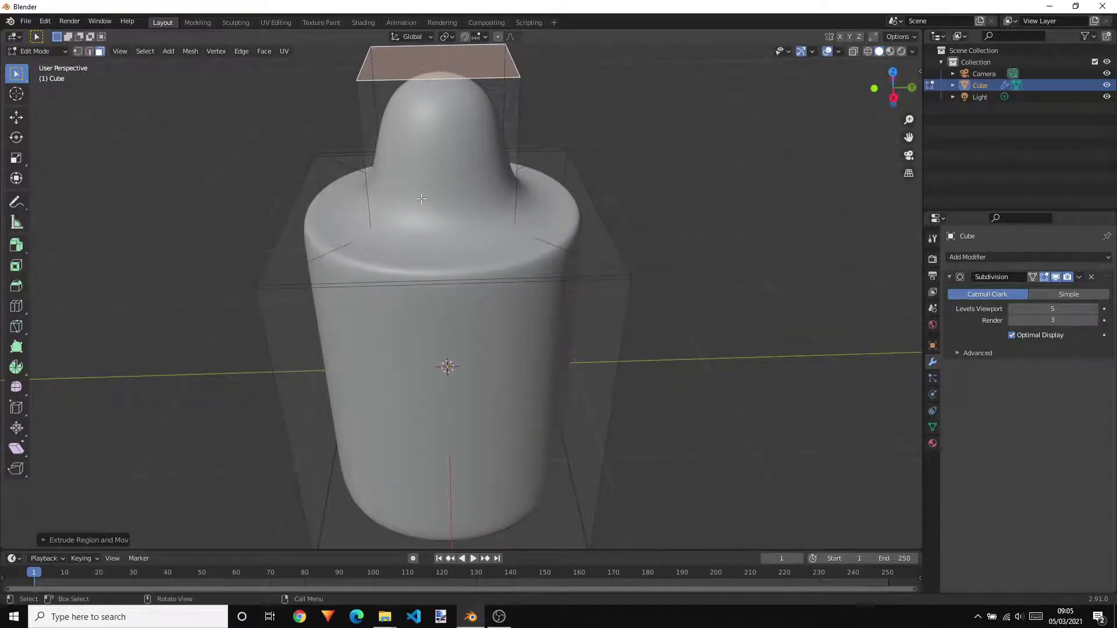
Step: Add two horizontal loop cuts to the neck, one near its top edge and one near its base
{"action": "left_click", "coordinate": [17, 307]}
{"action": "left_click_drag", "start_coordinate": [378, 114], "coordinate": [376, 538]}
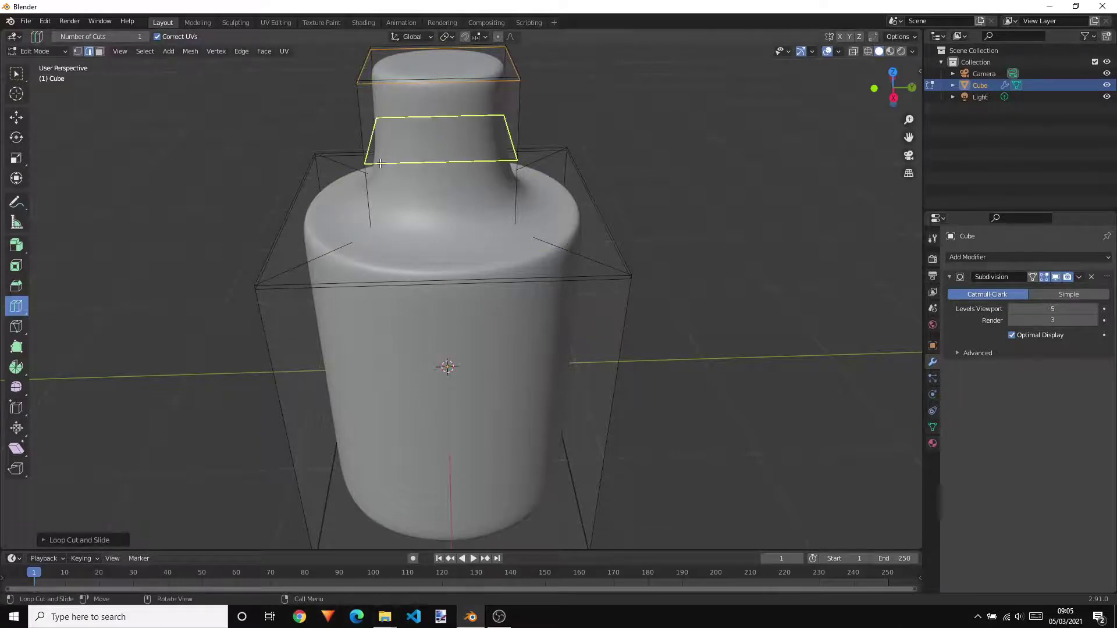
{"action": "left_click_drag", "start_coordinate": [379, 163], "coordinate": [391, 232]}
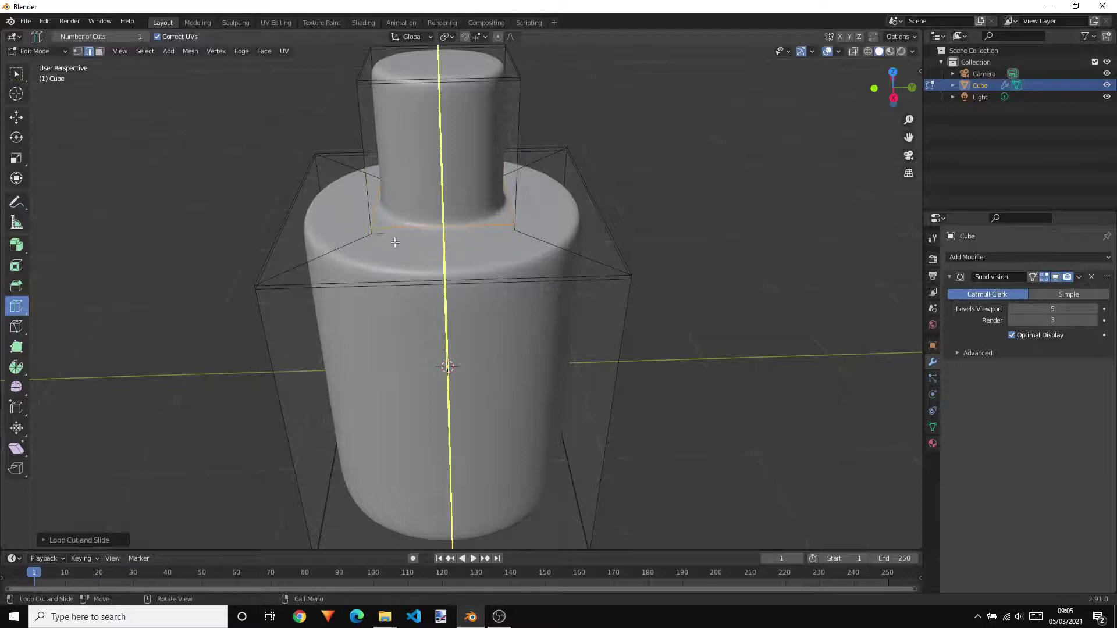
Step: Lower the Subdivision modifier's viewport level step by step to 0 to view the unsubdivided bottle
{"action": "middle_click_drag", "start_coordinate": [390, 233], "coordinate": [485, 360]}
{"action": "middle_click_drag", "start_coordinate": [599, 275], "coordinate": [614, 288]}
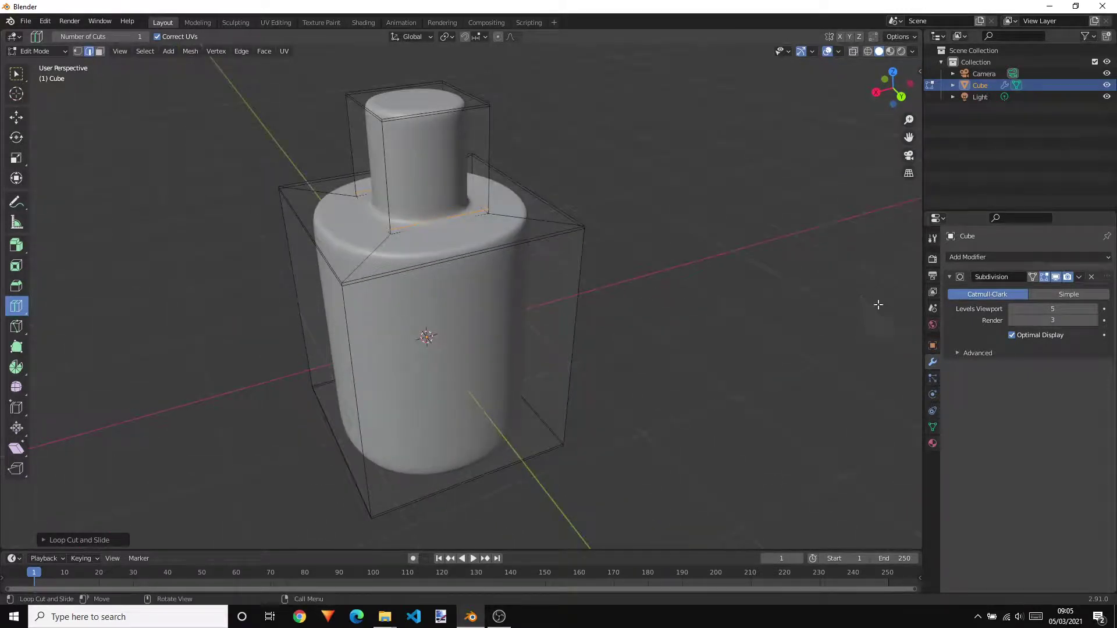
{"action": "left_click", "coordinate": [1012, 310]}
{"action": "left_click", "coordinate": [1012, 308]}
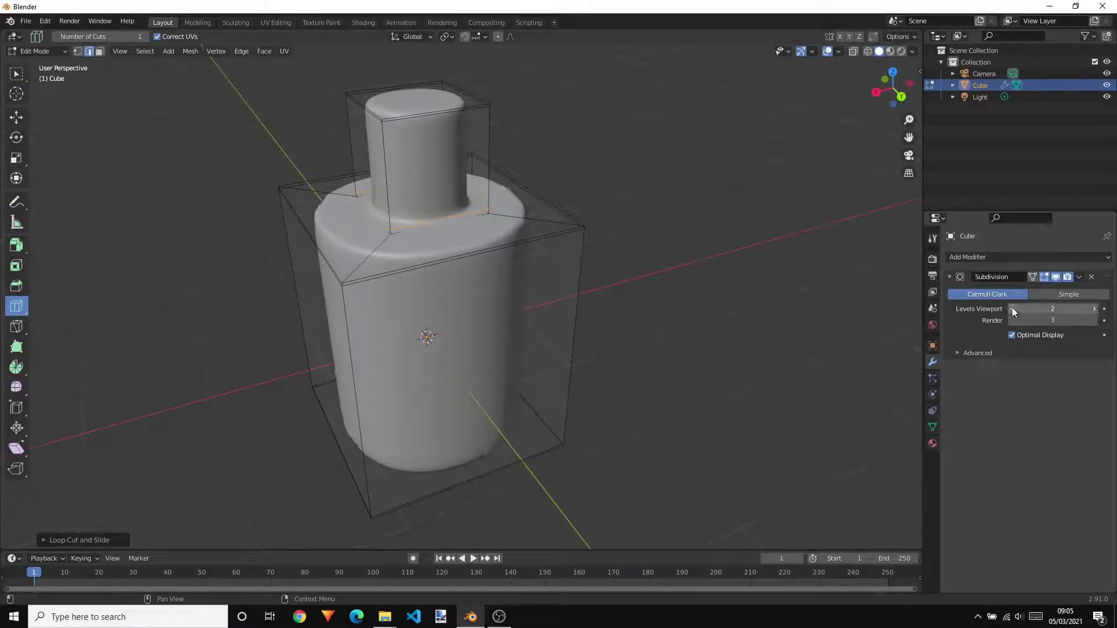
{"action": "left_click", "coordinate": [1012, 308]}
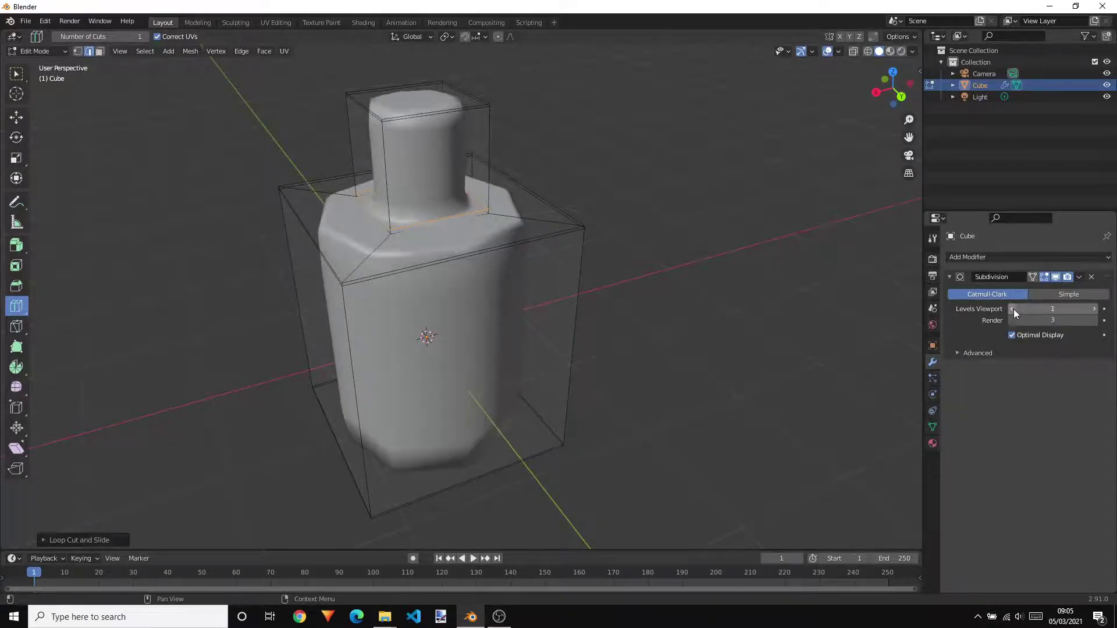
{"action": "left_click", "coordinate": [1013, 309]}
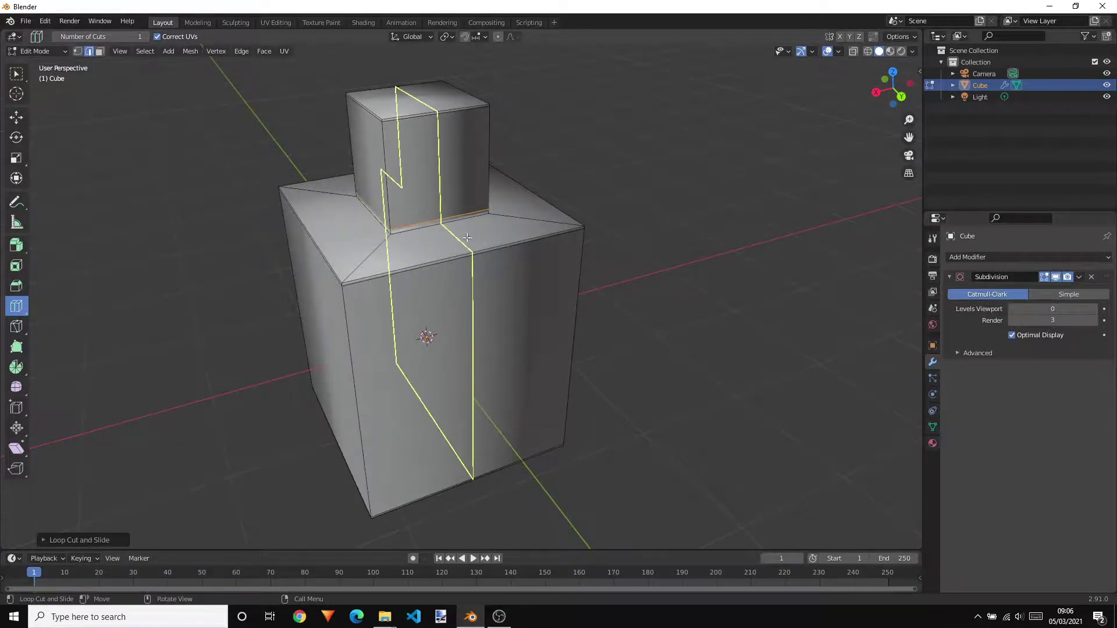
Step: Raise the Subdivision modifier's viewport level step by step to 4 and compare the smoothness of the bottle
{"action": "left_click", "coordinate": [1095, 309]}
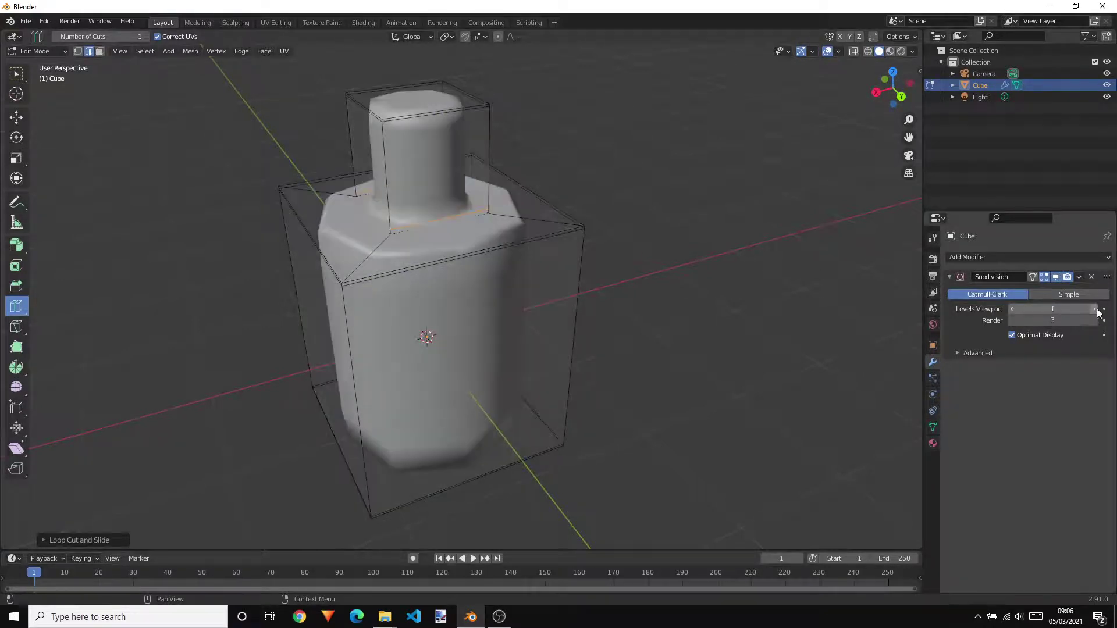
{"action": "middle_click_drag", "start_coordinate": [917, 285], "coordinate": [785, 294]}
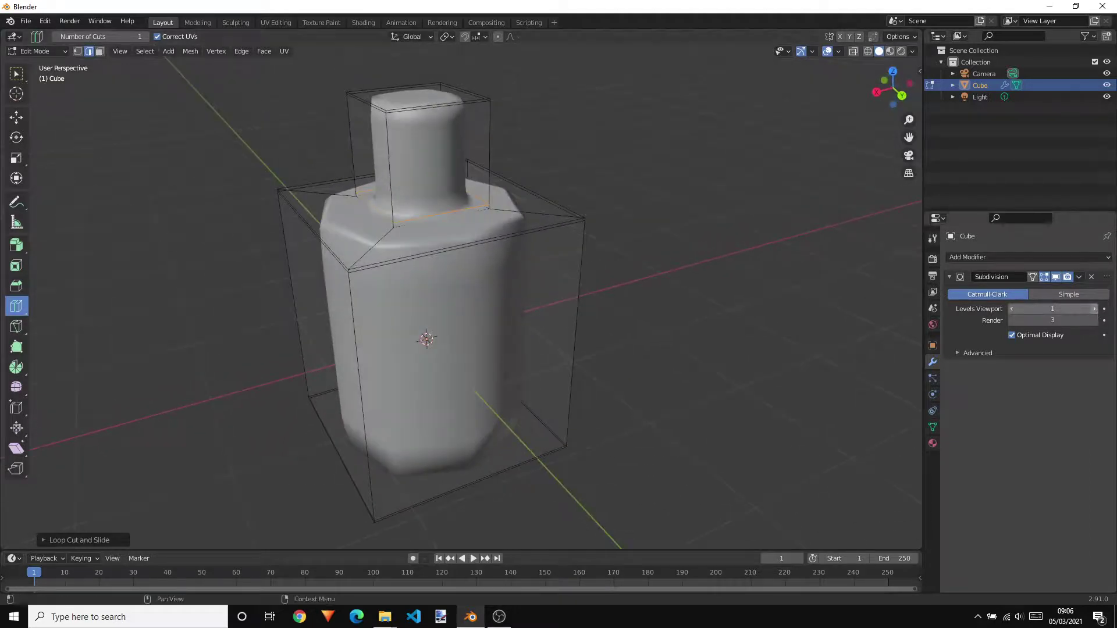
{"action": "left_click", "coordinate": [1095, 308]}
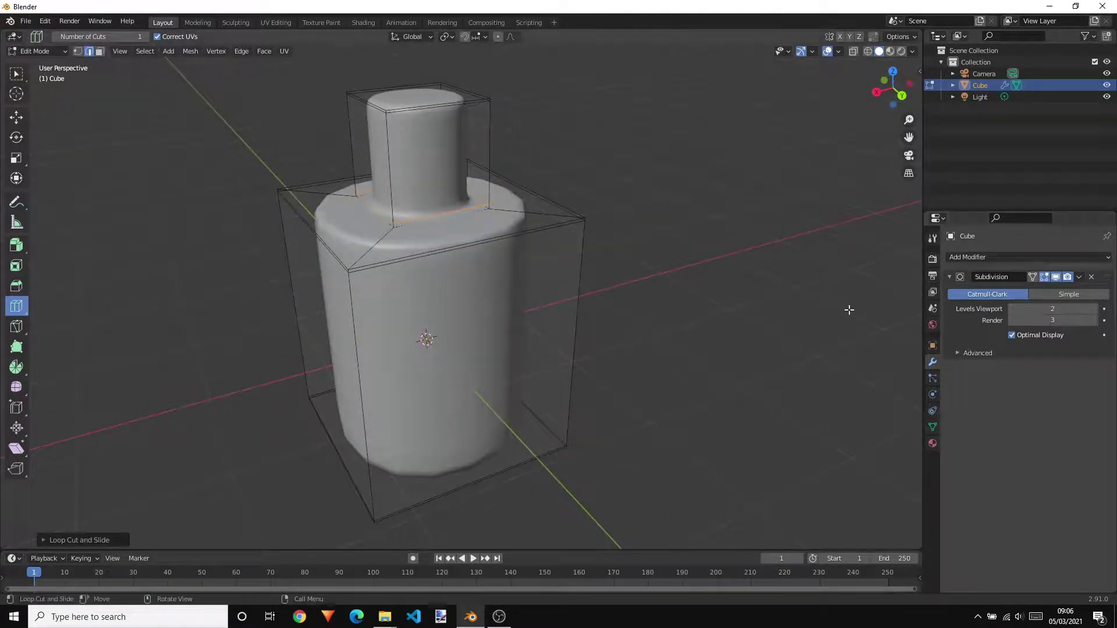
{"action": "left_click", "coordinate": [1095, 309]}
{"action": "left_click", "coordinate": [1095, 309]}
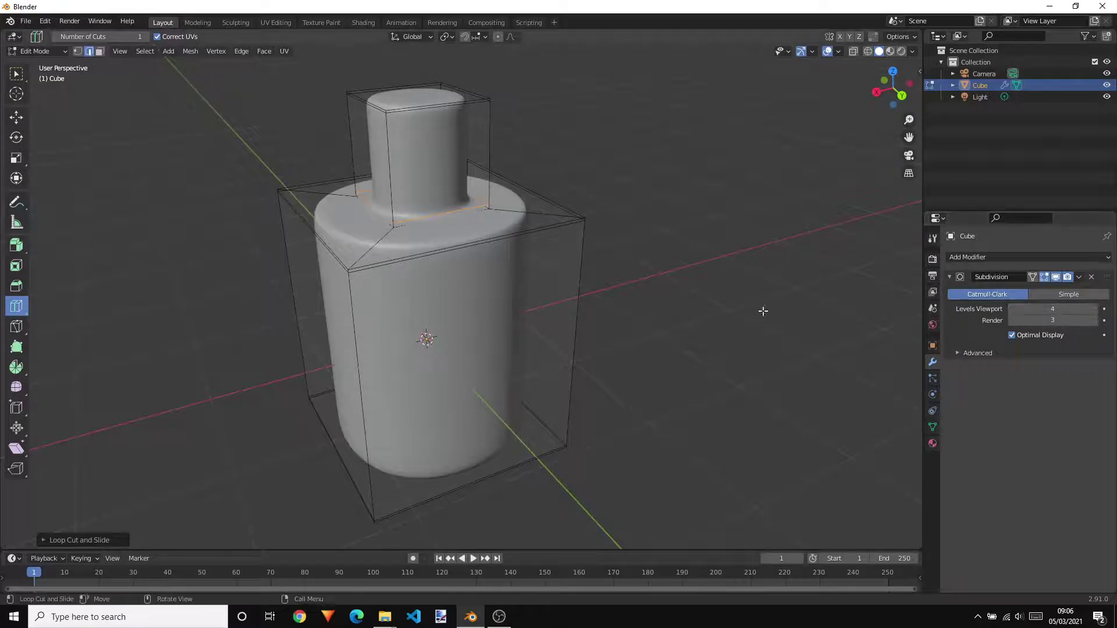
Step: Set the Subdivision modifier's viewport level to 2
{"action": "mouse_move", "coordinate": [761, 312]}
{"action": "middle_mouse_down"}
{"action": "mouse_move", "coordinate": [805, 257]}
{"action": "mouse_move", "coordinate": [768, 308]}
{"action": "middle_mouse_up"}
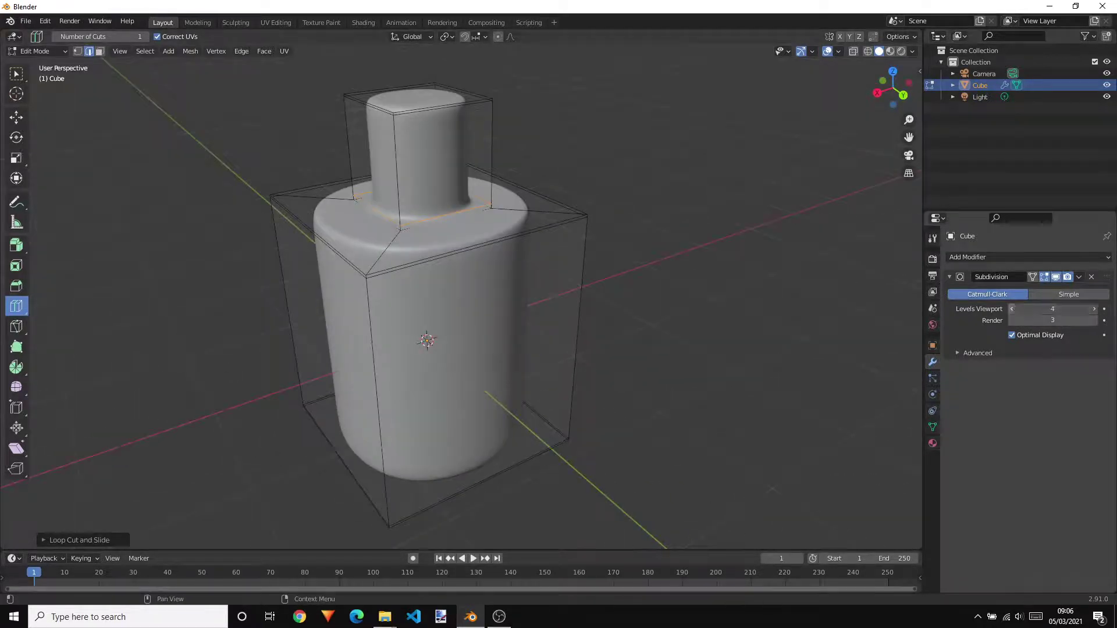
{"action": "left_click", "coordinate": [1012, 309]}
{"action": "left_click", "coordinate": [1013, 309]}
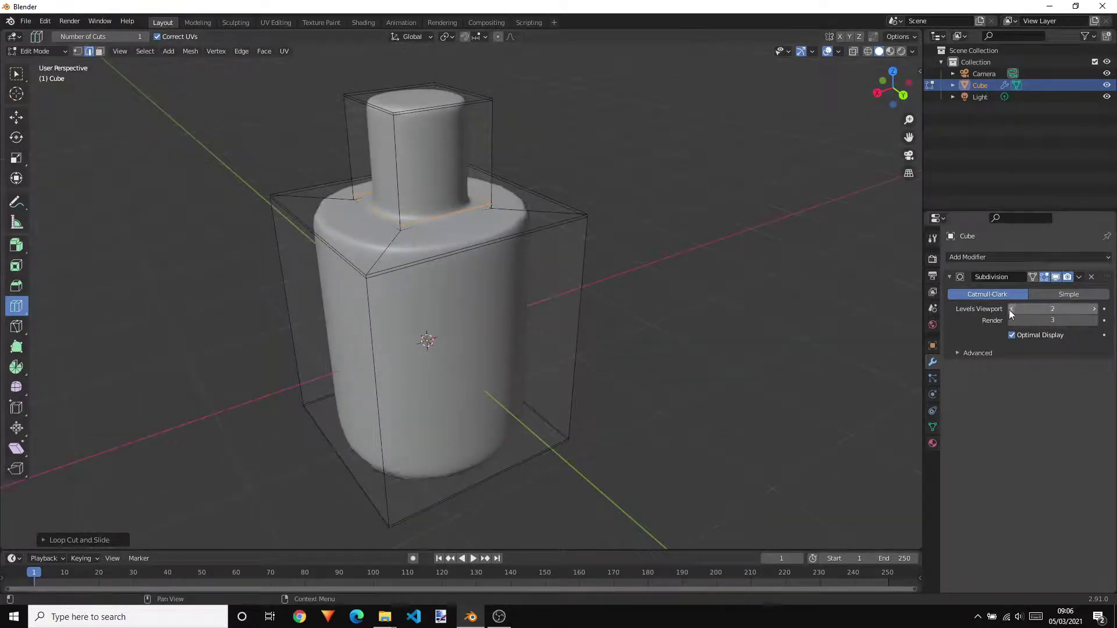
{"action": "middle_click_drag", "start_coordinate": [668, 318], "coordinate": [713, 312]}
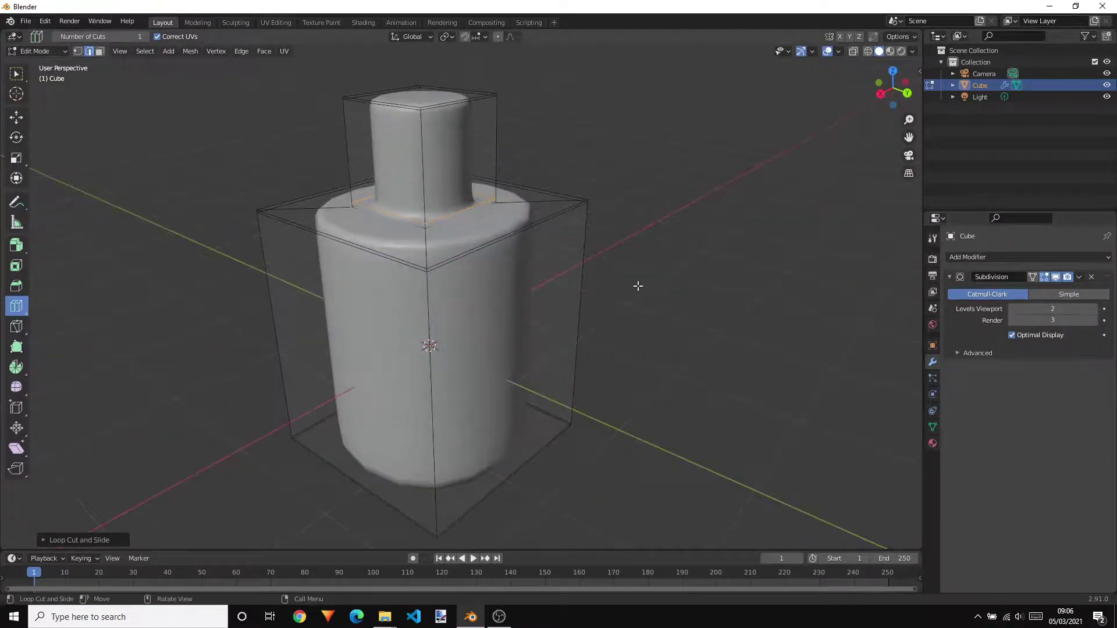
Step: Switch to Object Mode, apply the Subdivision modifier to the bottle and deselect it
{"action": "key", "text": "Tab"}
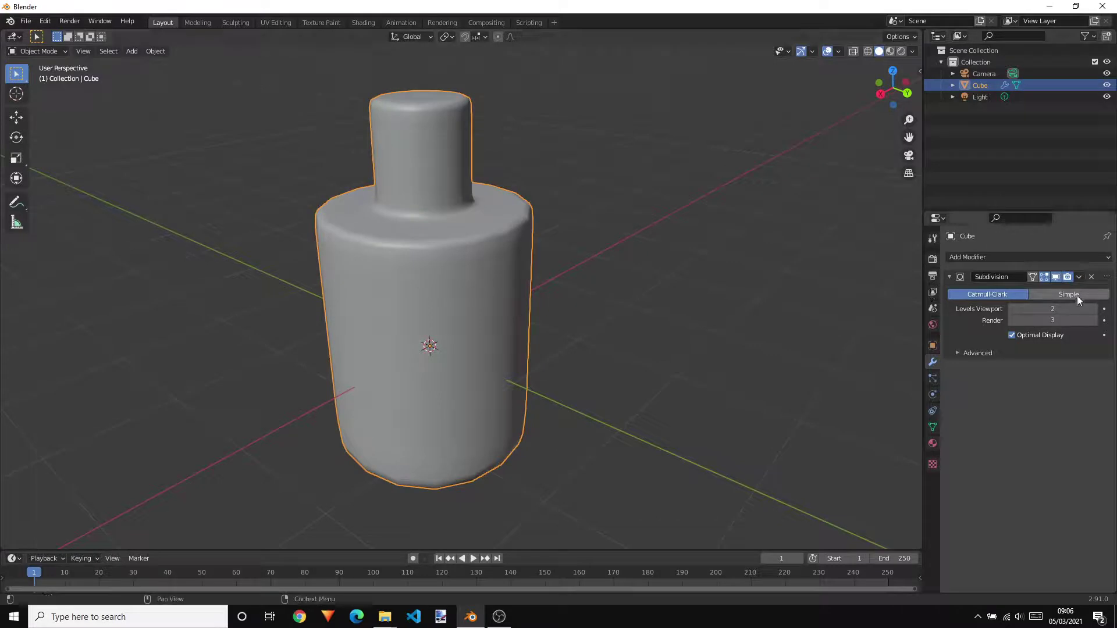
{"action": "left_click", "coordinate": [1080, 278]}
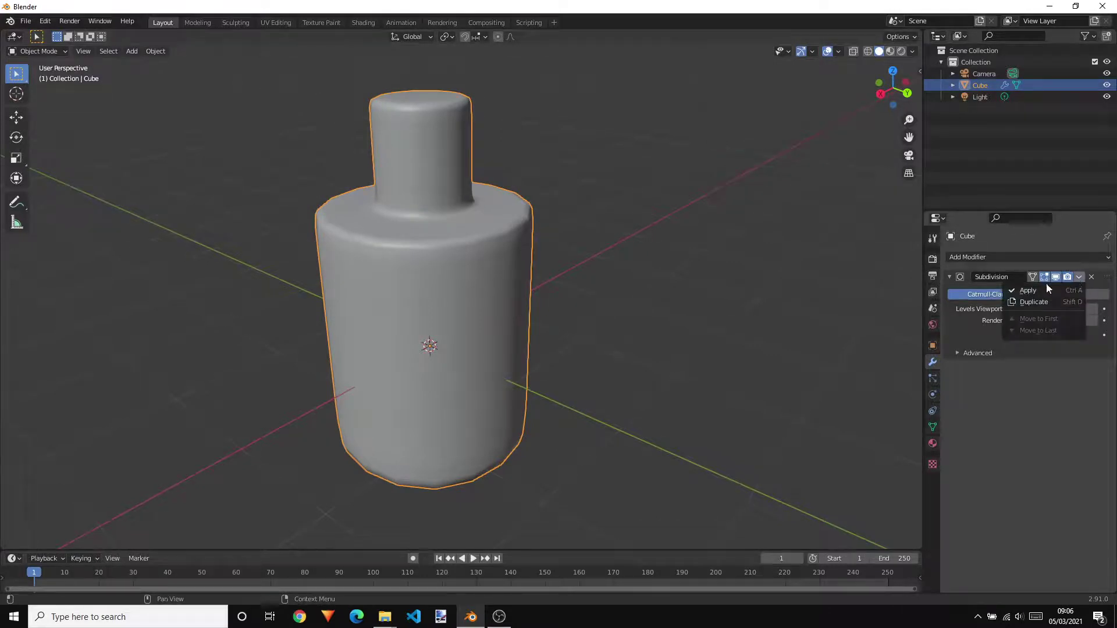
{"action": "left_click", "coordinate": [1027, 292]}
{"action": "left_click", "coordinate": [672, 299]}
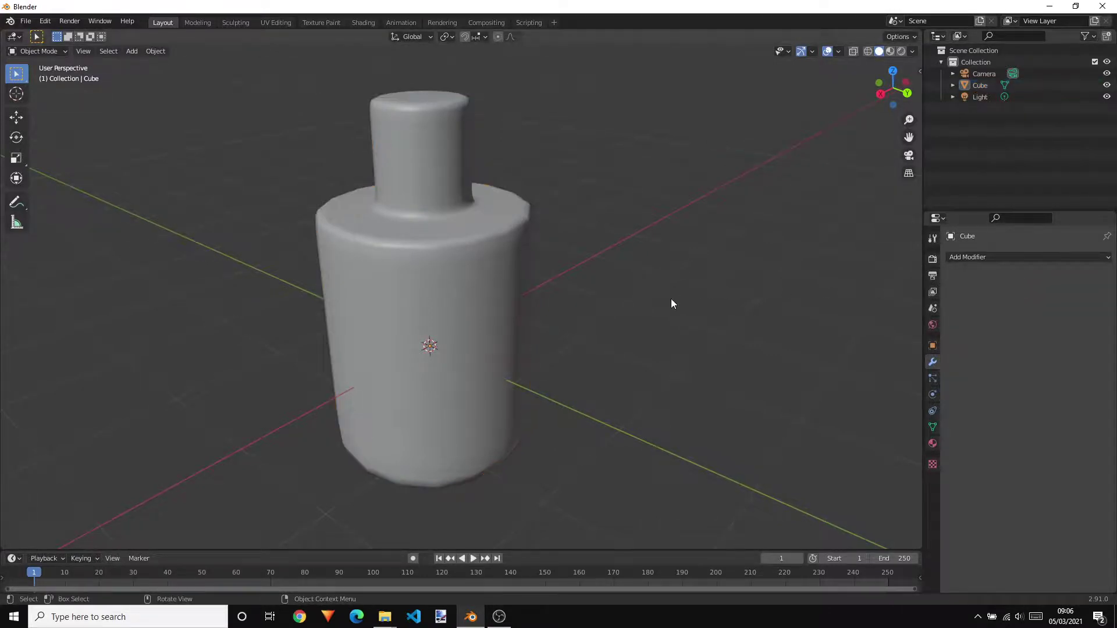
{"action": "scroll", "coordinate": [606, 307], "scroll_direction": "up", "scroll_amount": 2}
{"action": "scroll", "coordinate": [691, 295], "scroll_direction": "down", "scroll_amount": 2}
Step: Select the bottle, enter Edit Mode and examine its mesh geometry from the sides and underneath
{"action": "left_click", "coordinate": [522, 278]}
{"action": "key", "text": "Tab"}
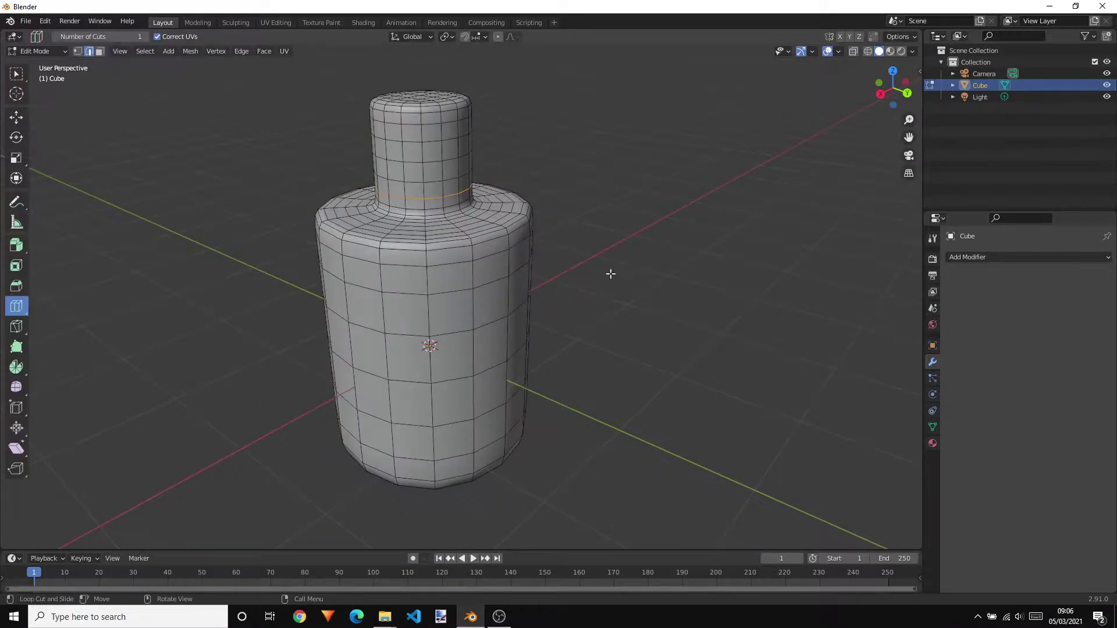
{"action": "middle_click_drag", "start_coordinate": [608, 297], "coordinate": [549, 246]}
{"action": "middle_click_drag", "start_coordinate": [649, 307], "coordinate": [500, 269]}
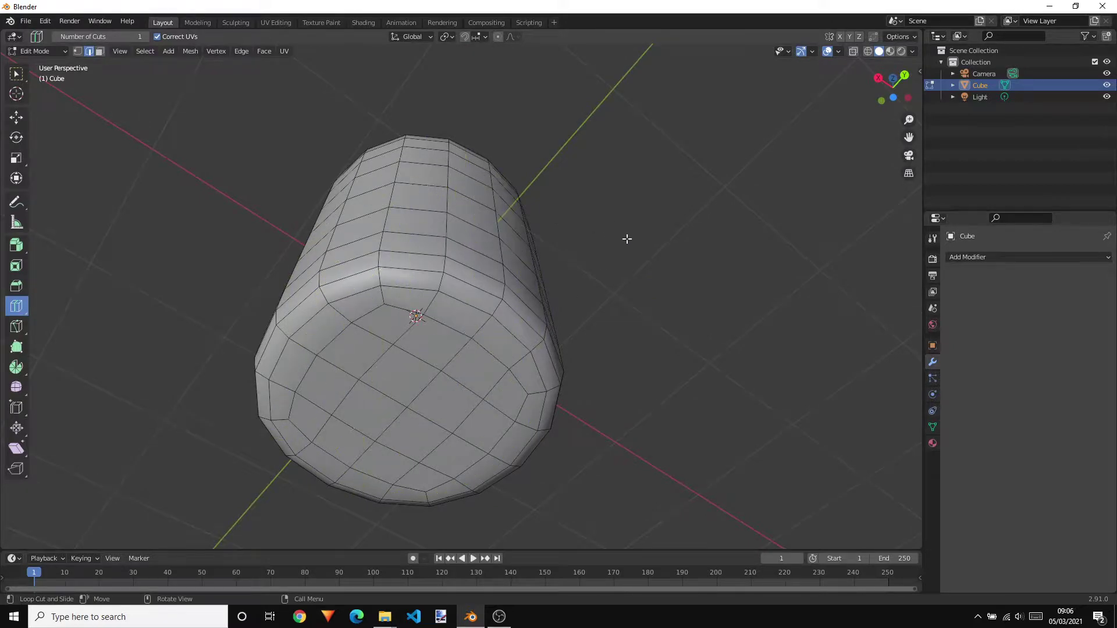
{"action": "middle_click_drag", "start_coordinate": [626, 239], "coordinate": [680, 299]}
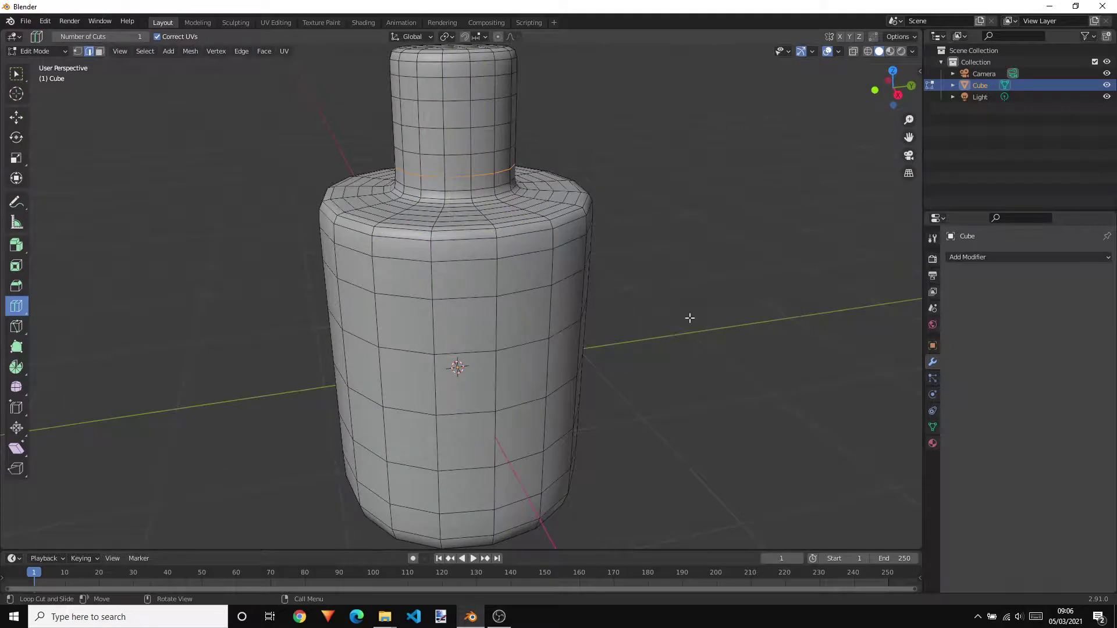
{"action": "middle_click_drag", "start_coordinate": [727, 335], "coordinate": [735, 326]}
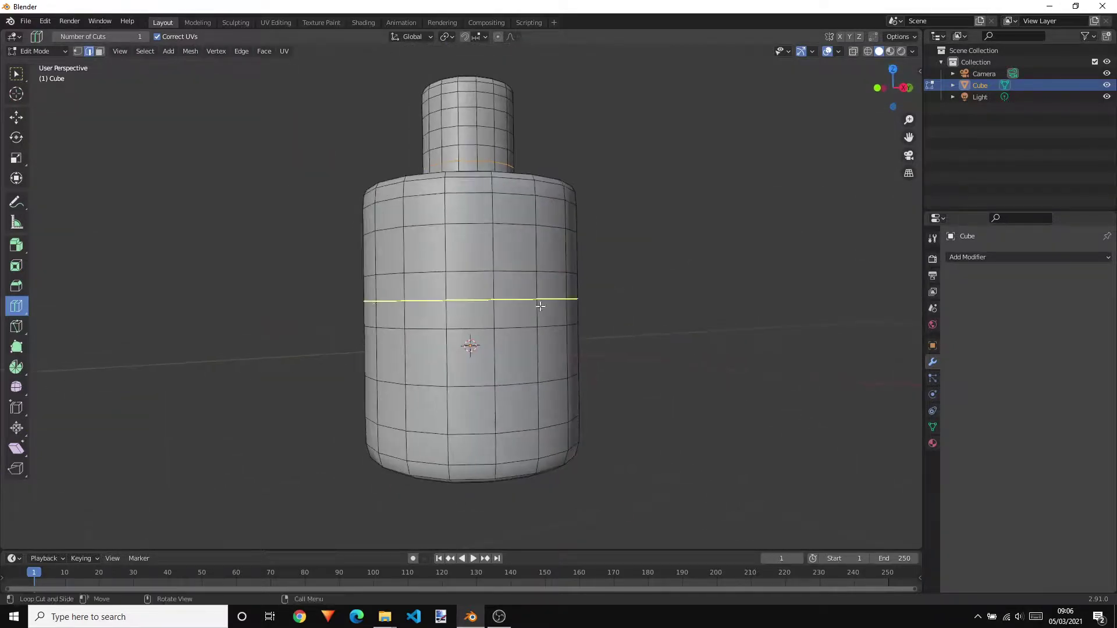
Step: In face selection mode, select three vertically stacked faces on the middle of the bottle's body and extrude them
{"action": "key", "text": "3"}
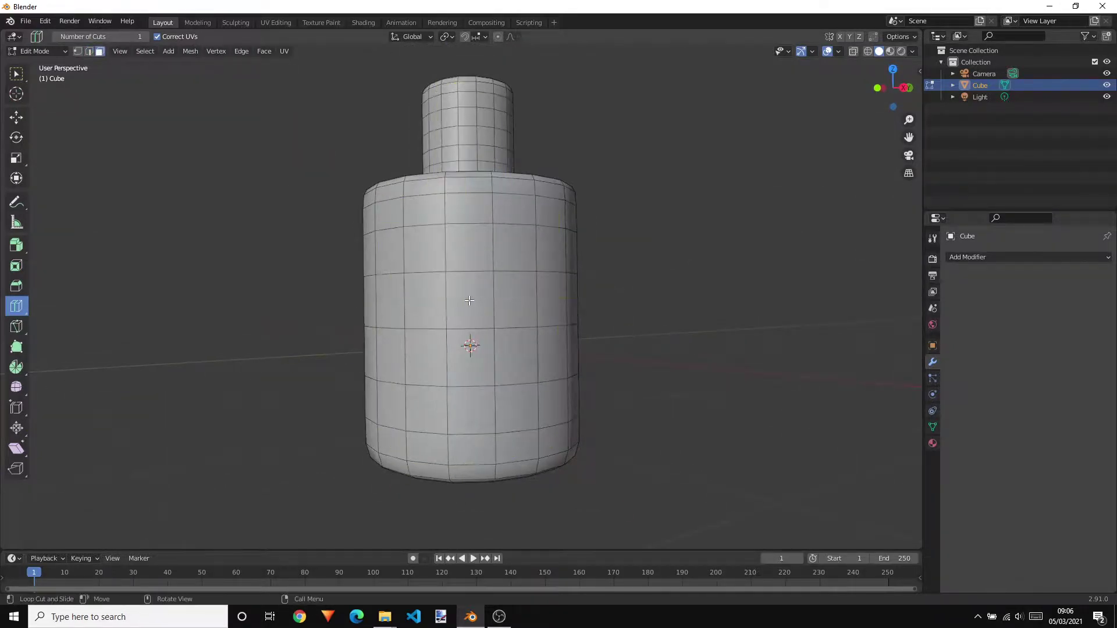
{"action": "left_click", "coordinate": [16, 77]}
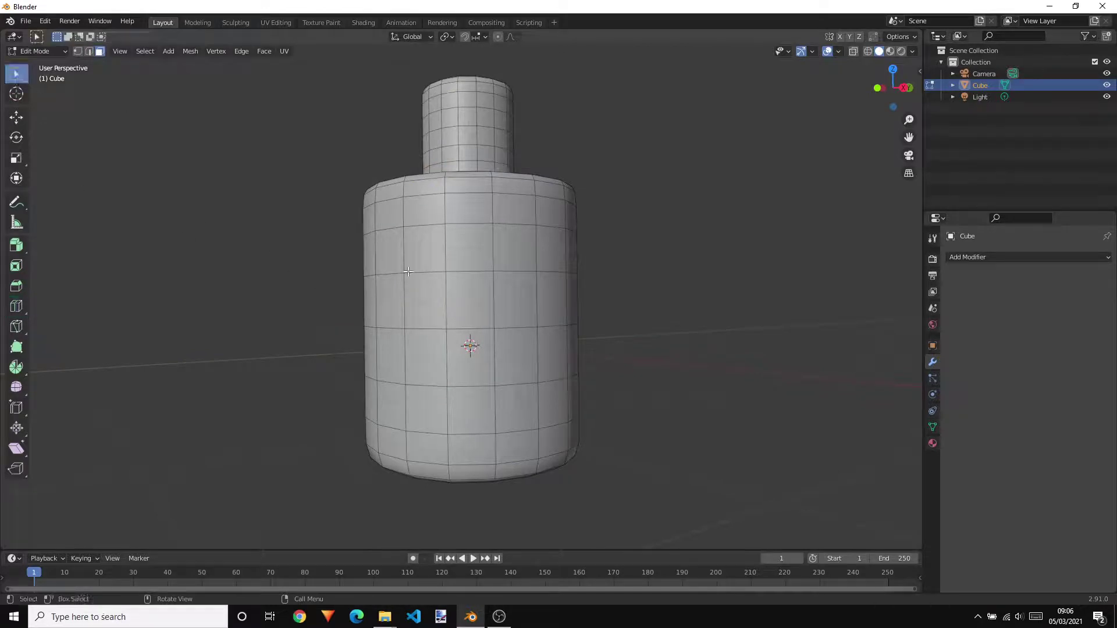
{"action": "left_click", "coordinate": [464, 295]}
{"action": "left_click", "coordinate": [473, 369], "text": "shift"}
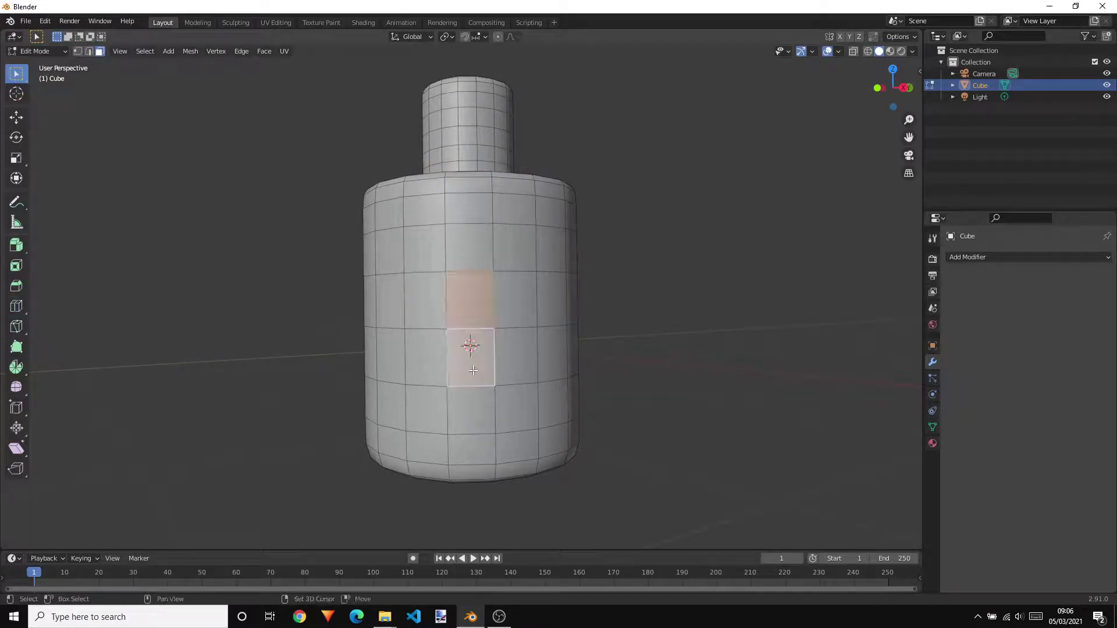
{"action": "left_click", "coordinate": [476, 424], "text": "shift"}
{"action": "middle_click_drag", "start_coordinate": [475, 424], "coordinate": [640, 382]}
{"action": "key", "text": "e"}
{"action": "left_click", "coordinate": [623, 407]}
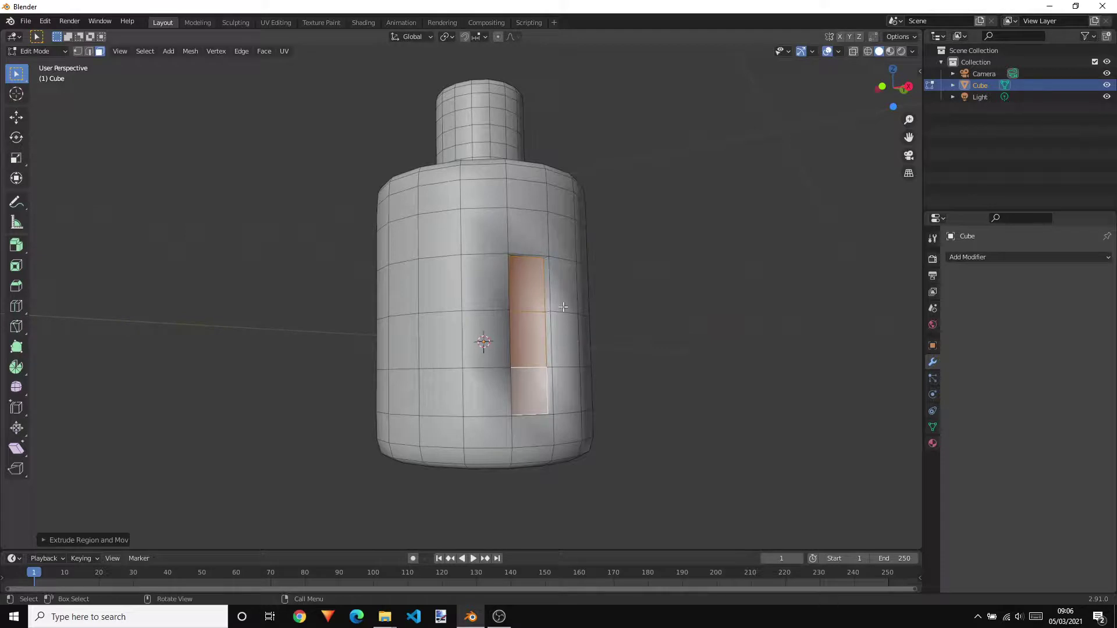
Step: Apply flat shading to the three selected extruded faces on the bottle's body and clear the face selection
{"action": "middle_click_drag", "start_coordinate": [563, 306], "coordinate": [559, 294]}
{"action": "middle_click_drag", "start_coordinate": [591, 345], "coordinate": [442, 320]}
{"action": "left_click", "coordinate": [263, 52]}
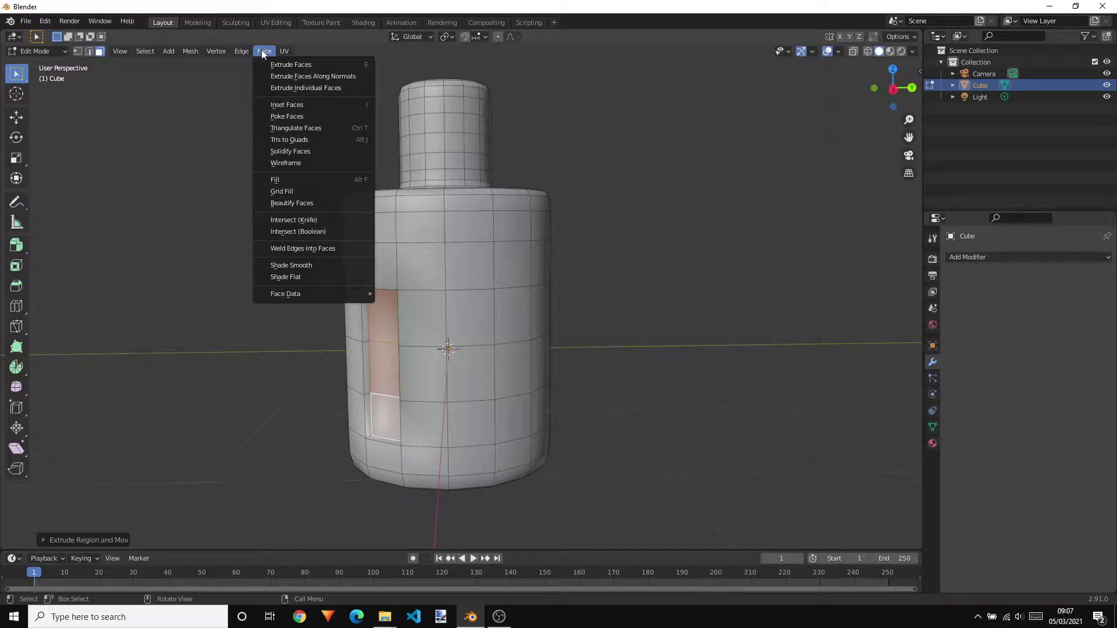
{"action": "left_click", "coordinate": [304, 274]}
{"action": "middle_click_drag", "start_coordinate": [443, 291], "coordinate": [586, 303]}
{"action": "left_click", "coordinate": [617, 284]}
Step: Switch to Object Mode and apply flat shading to the whole bottle, checking it from several sides
{"action": "key", "text": "Tab"}
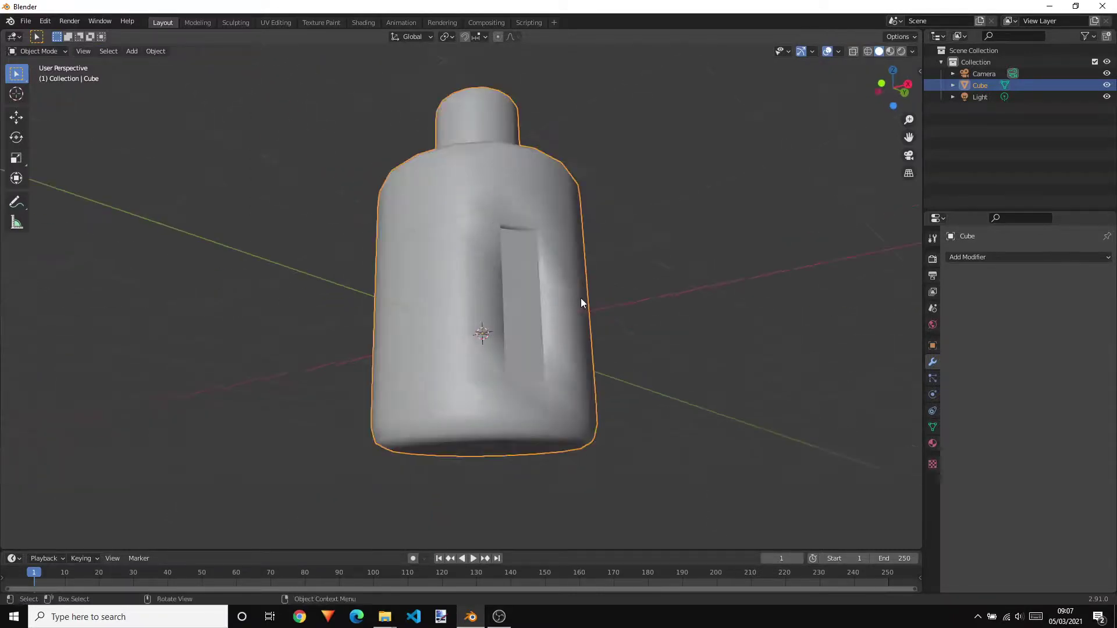
{"action": "left_click", "coordinate": [158, 53]}
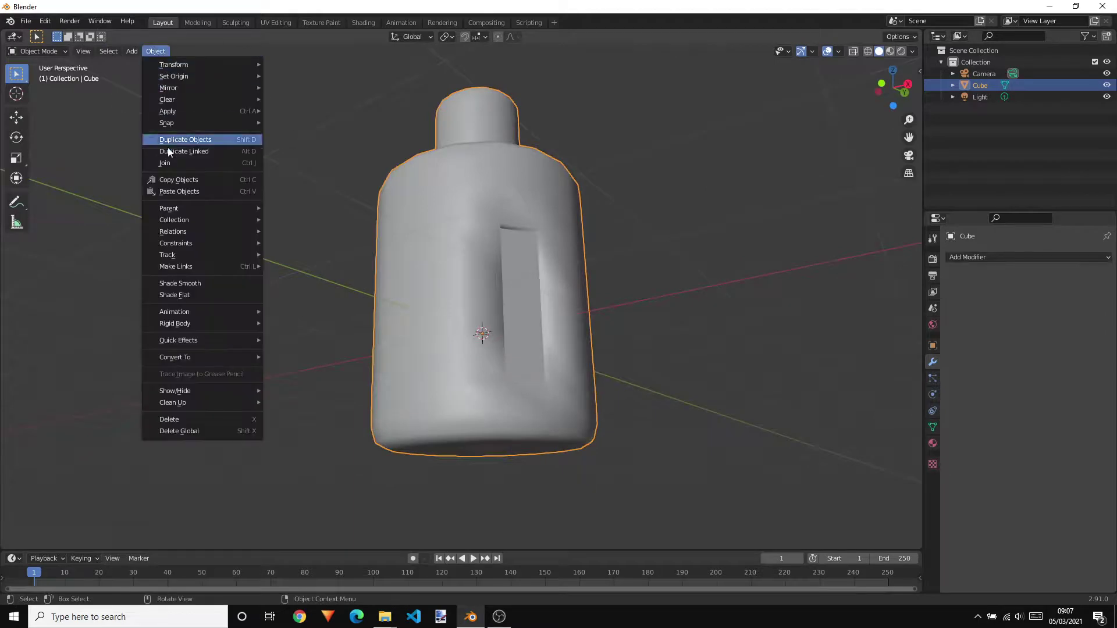
{"action": "left_click", "coordinate": [200, 295]}
{"action": "middle_click_drag", "start_coordinate": [634, 300], "coordinate": [666, 354]}
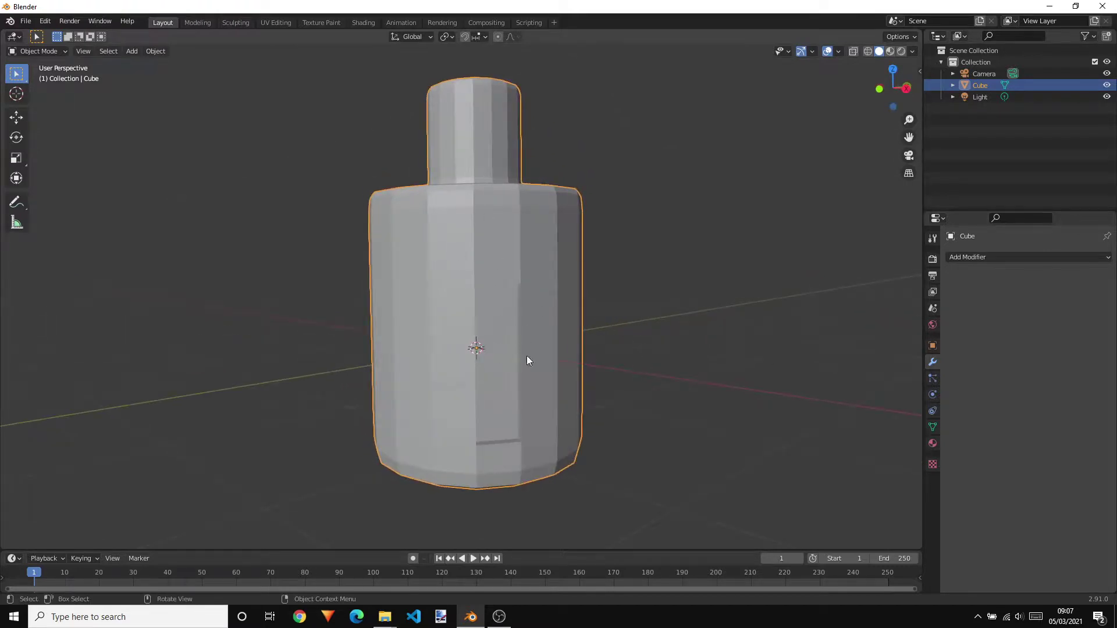
{"action": "middle_click_drag", "start_coordinate": [560, 333], "coordinate": [586, 254]}
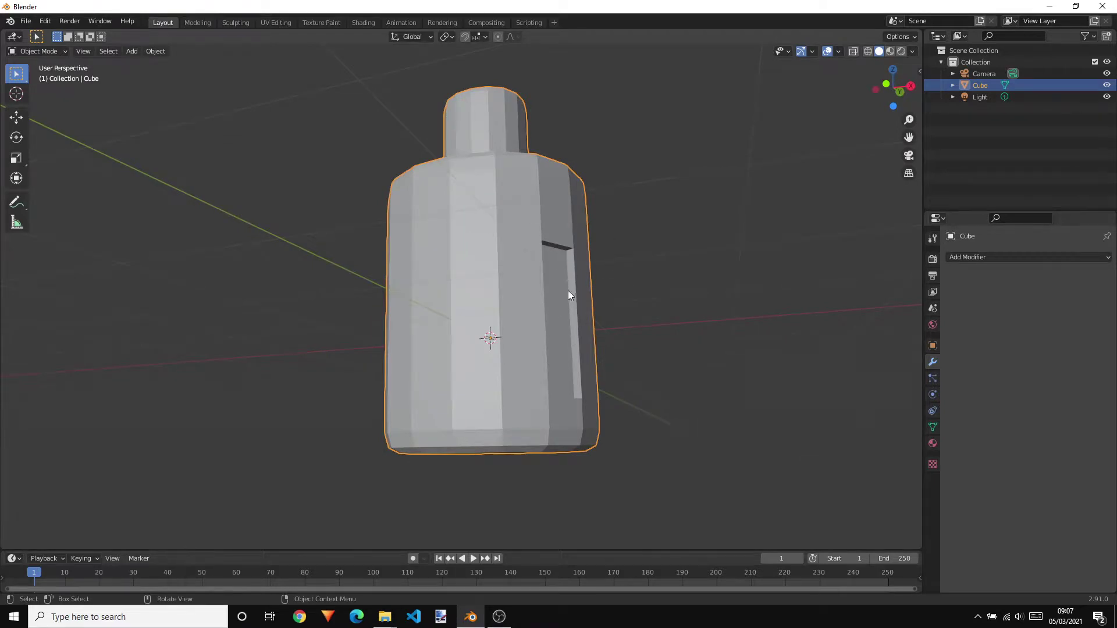
{"action": "middle_click_drag", "start_coordinate": [688, 301], "coordinate": [455, 283]}
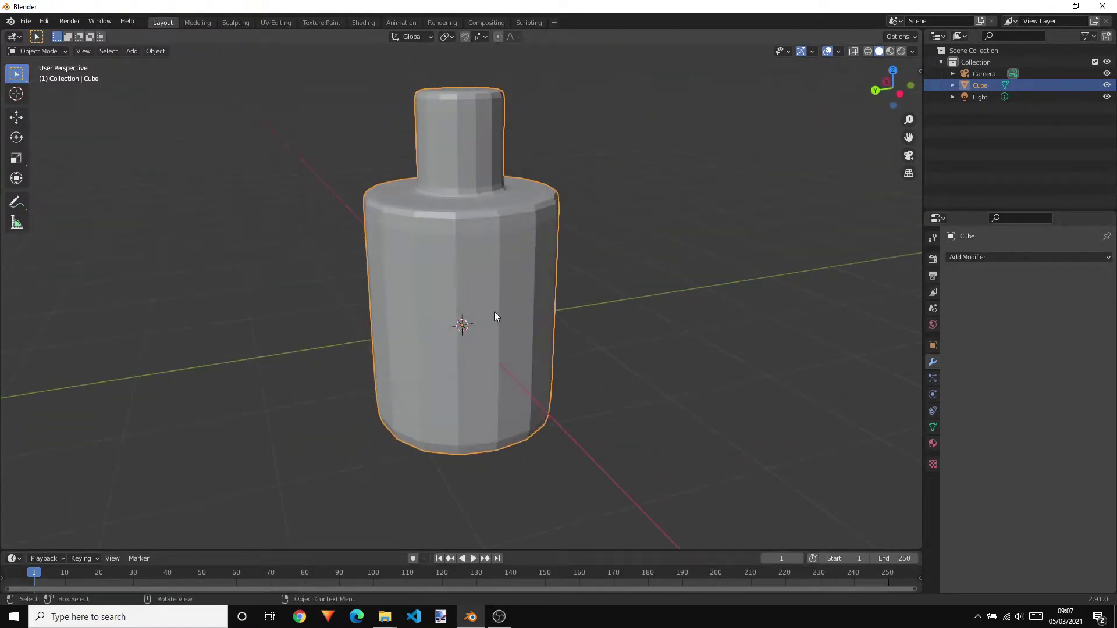
{"action": "middle_click_drag", "start_coordinate": [494, 316], "coordinate": [579, 299]}
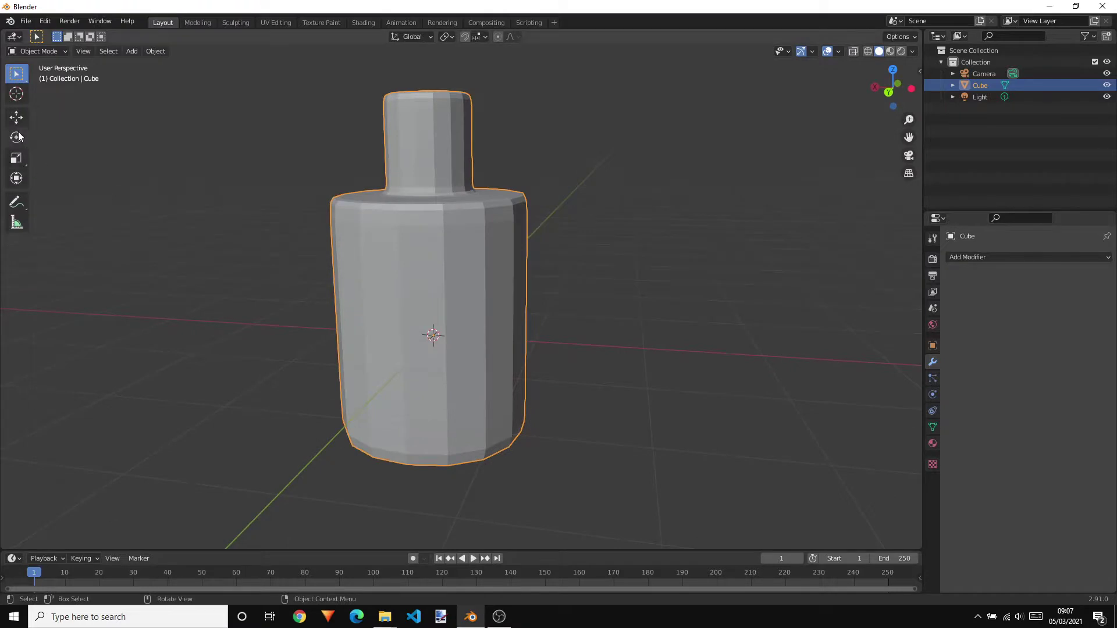
Step: Return the bottle to Edit Mode and examine the mesh around the extruded strip of faces
{"action": "key", "text": "Tab"}
{"action": "middle_click_drag", "start_coordinate": [325, 283], "coordinate": [781, 366]}
{"action": "middle_click_drag", "start_coordinate": [668, 308], "coordinate": [713, 313]}
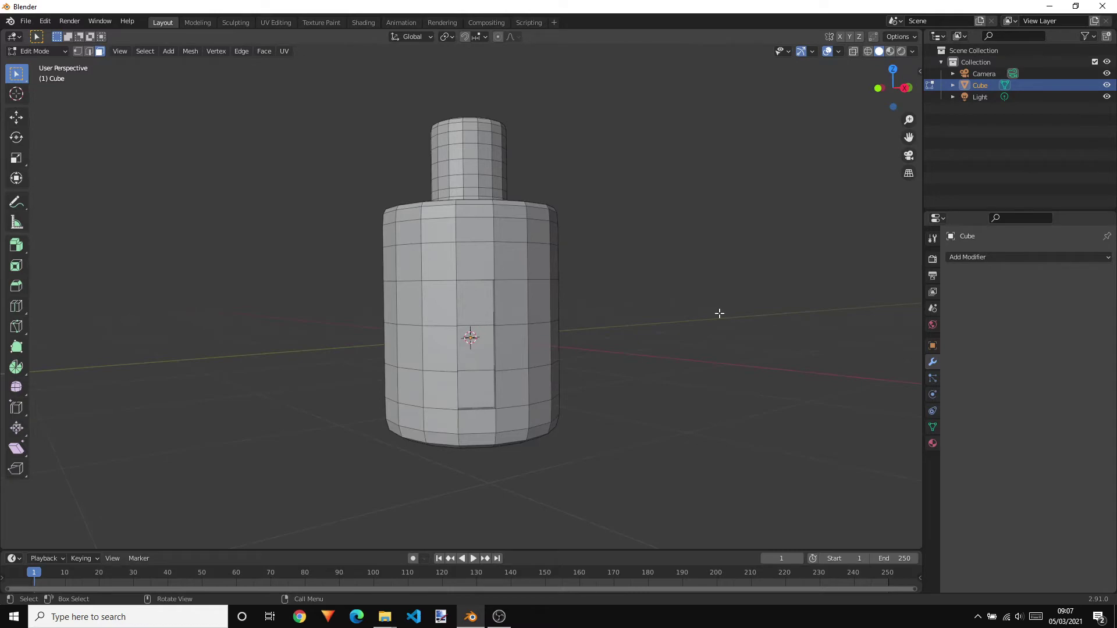